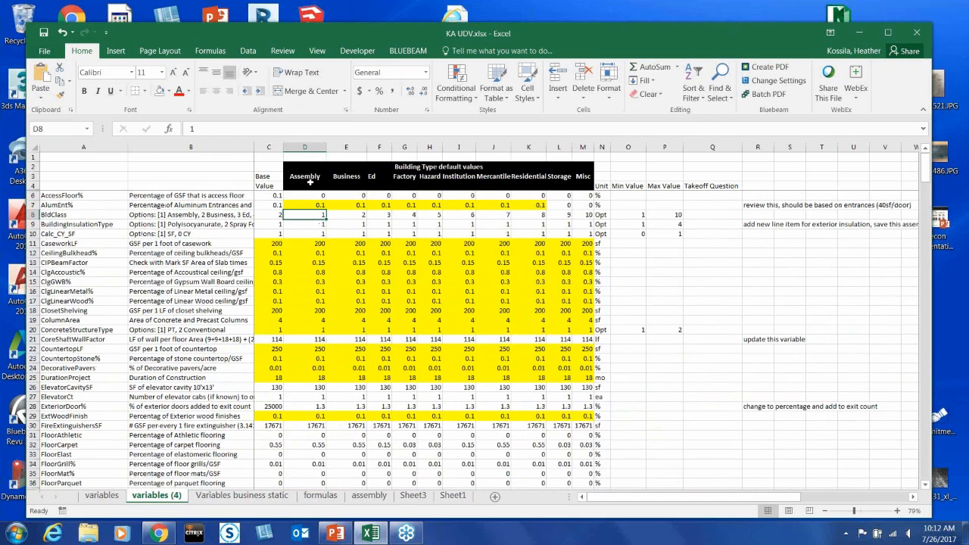
Examine the building type default values on the variables (4) sheet, including BldClass, the flooring variables, and the Business and Hazard columns
click(356, 214)
click(381, 214)
click(411, 216)
scroll(407, 287, down, 9)
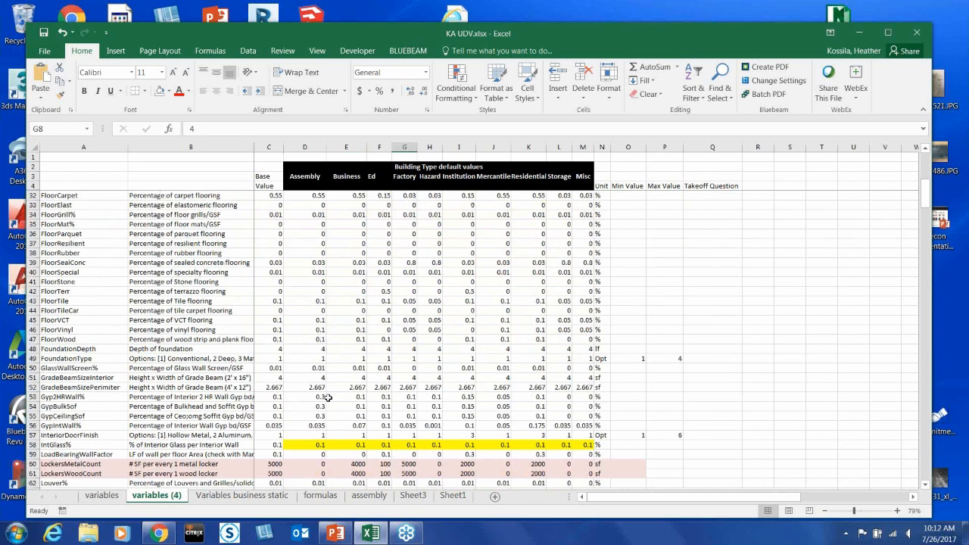
drag(61, 283, 70, 338)
drag(79, 273, 79, 341)
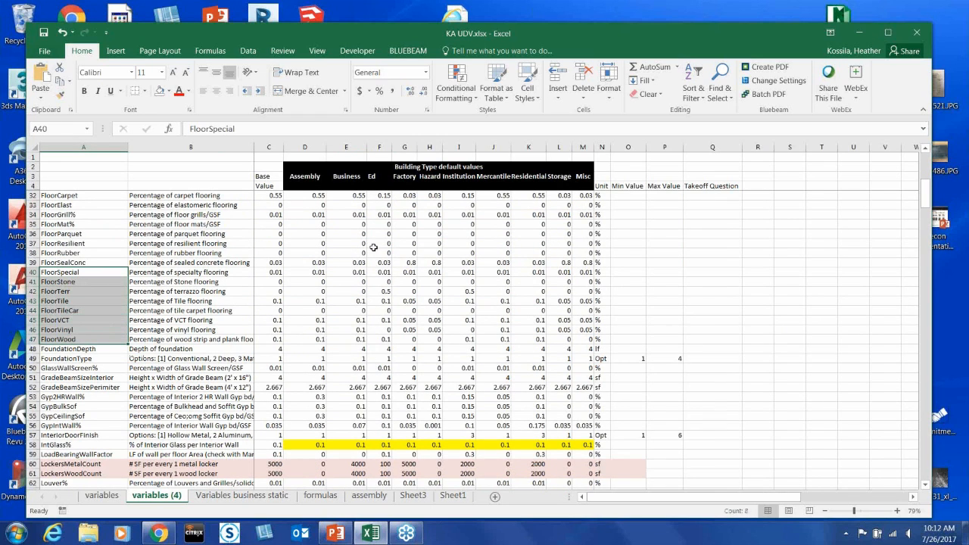
click(350, 146)
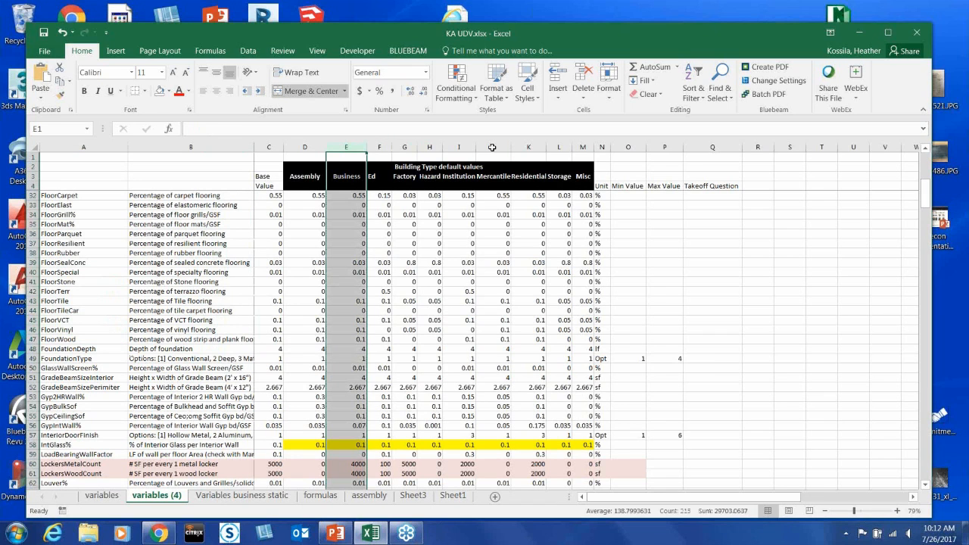
ctrl+click(430, 147)
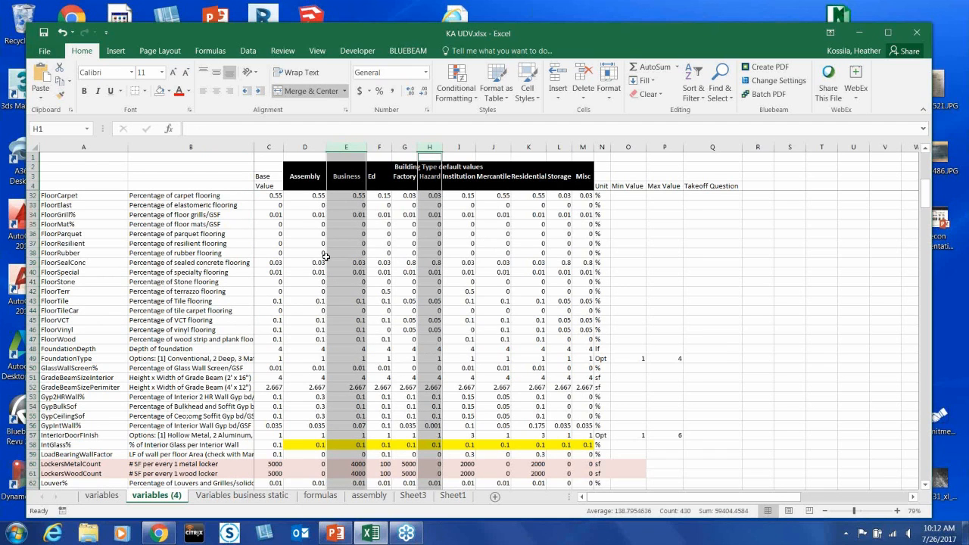
scroll(361, 333, down, 3)
scroll(397, 343, down, 2)
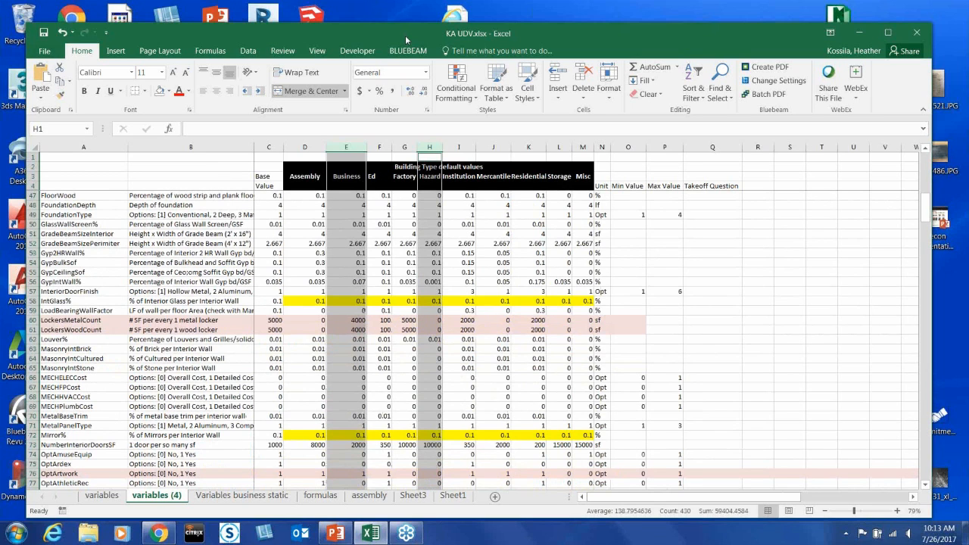
Run the profiler batch file from the desktop and choose B, the Business building class, to launch DESTINI Profiler
click(866, 33)
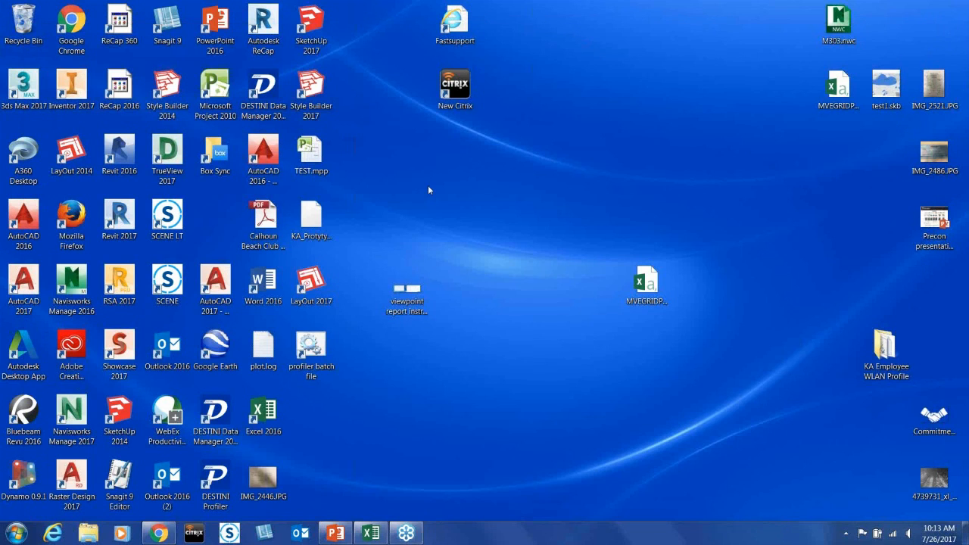
double_click(318, 344)
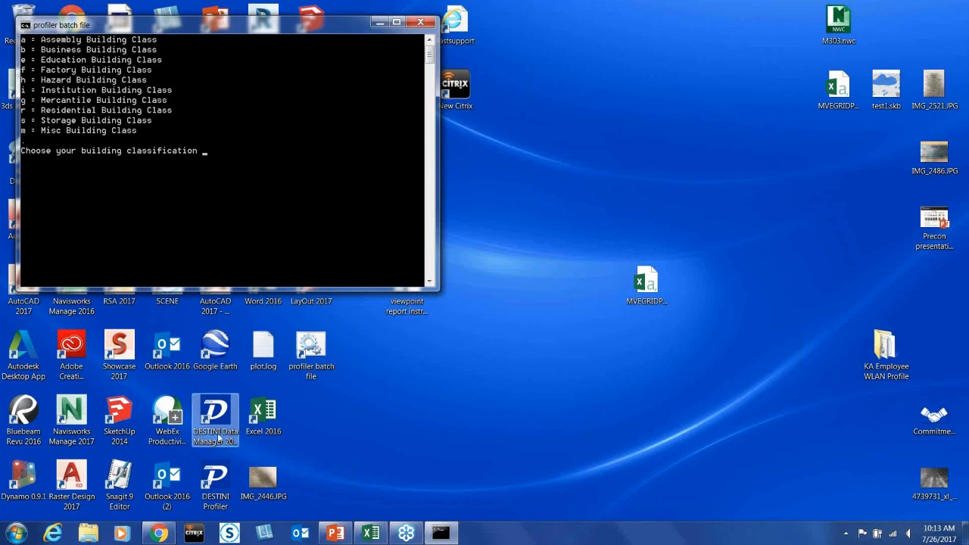
drag(202, 33, 349, 113)
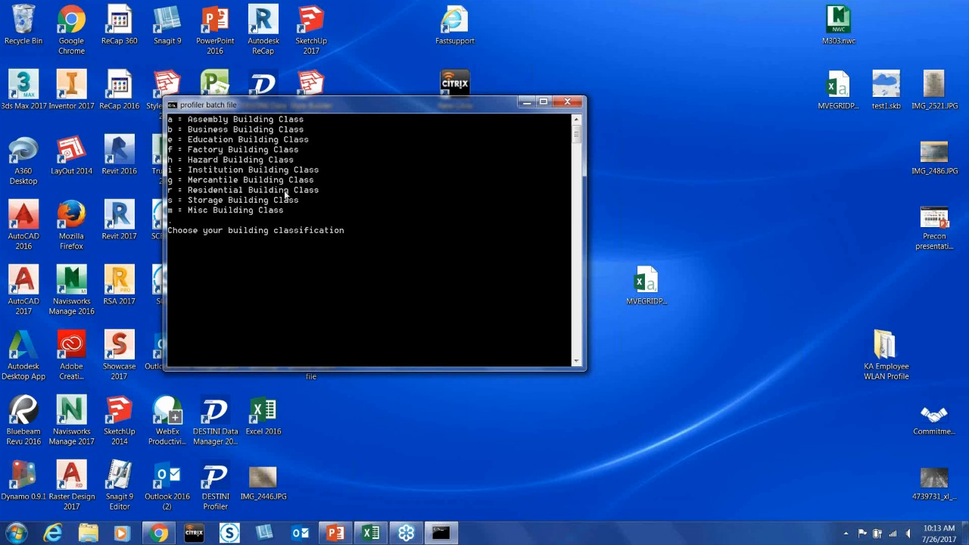
click(371, 533)
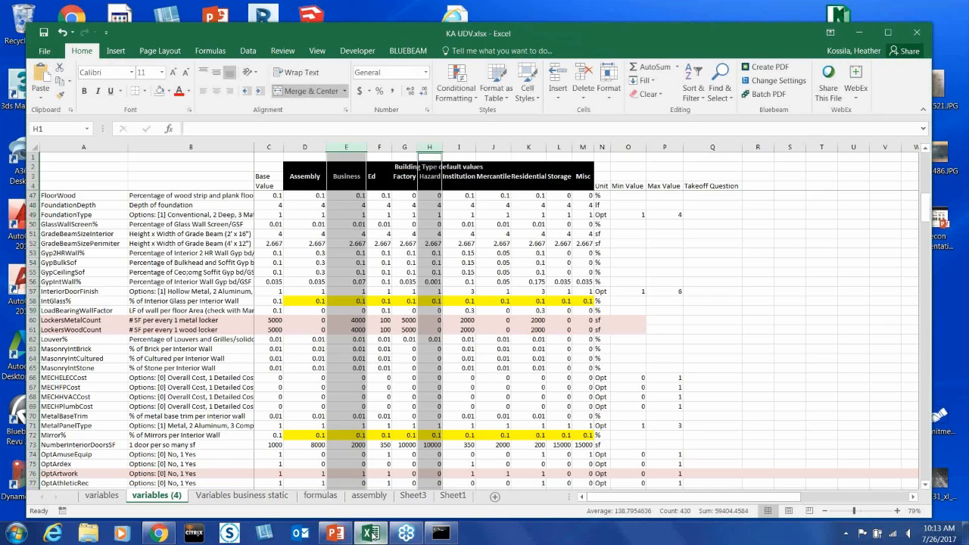
click(371, 534)
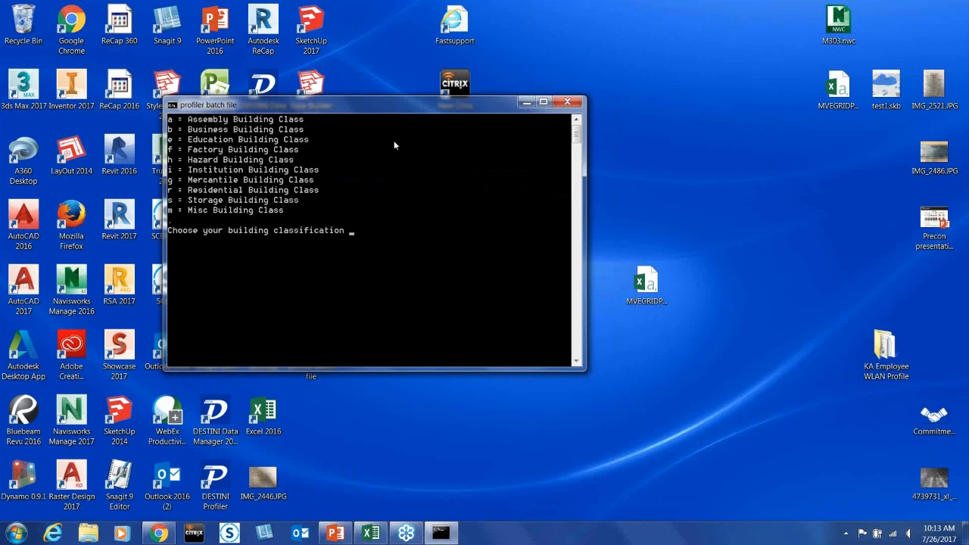
text(B)
key(Return)
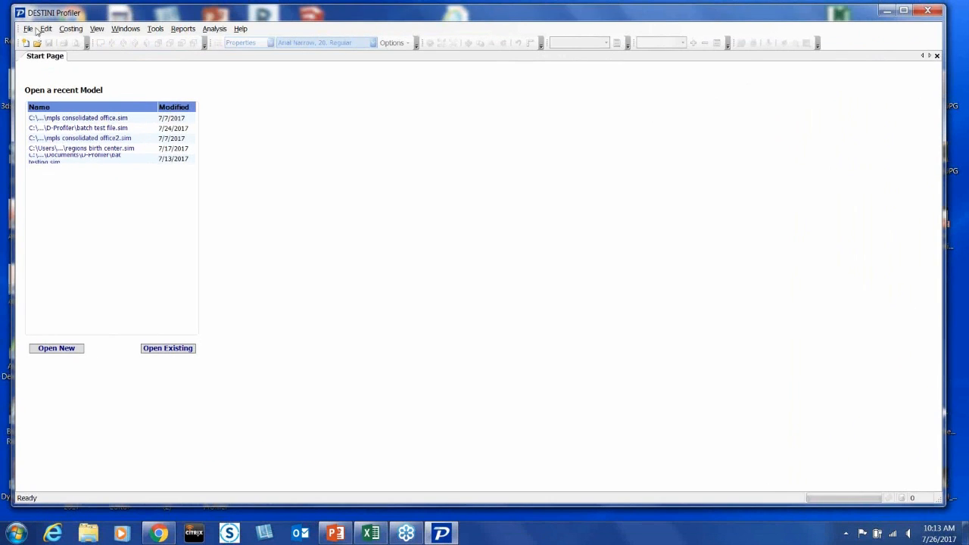
Start a new project from the KA Conceptual Estimate template
click(28, 28)
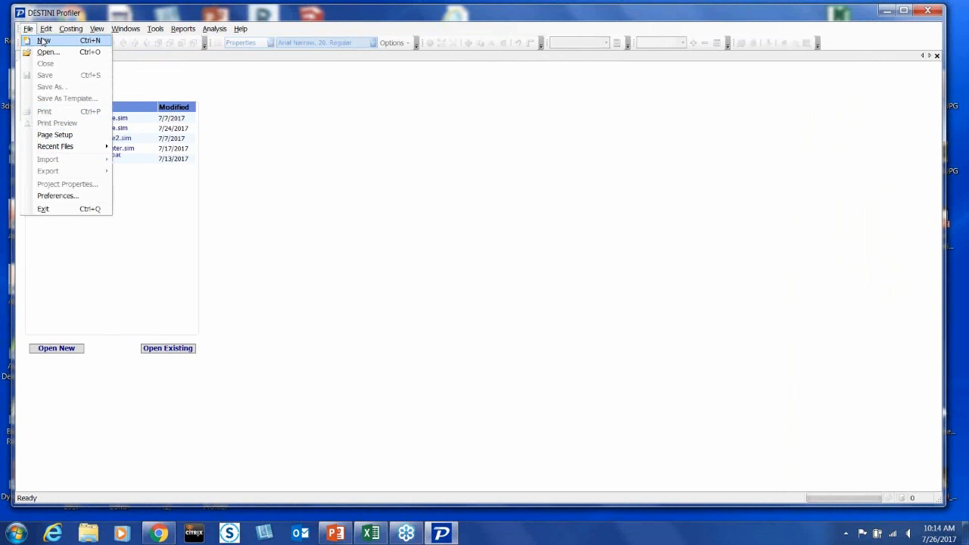
click(43, 41)
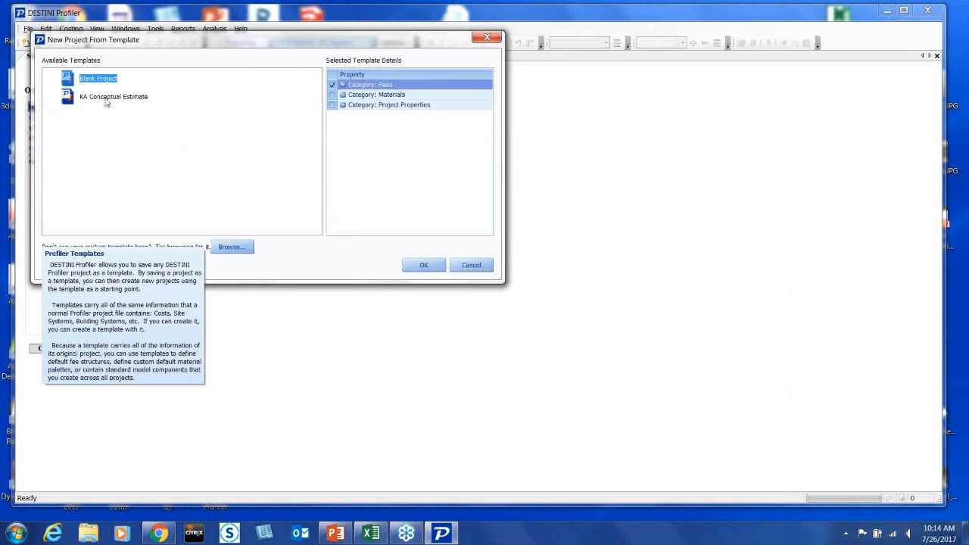
click(106, 100)
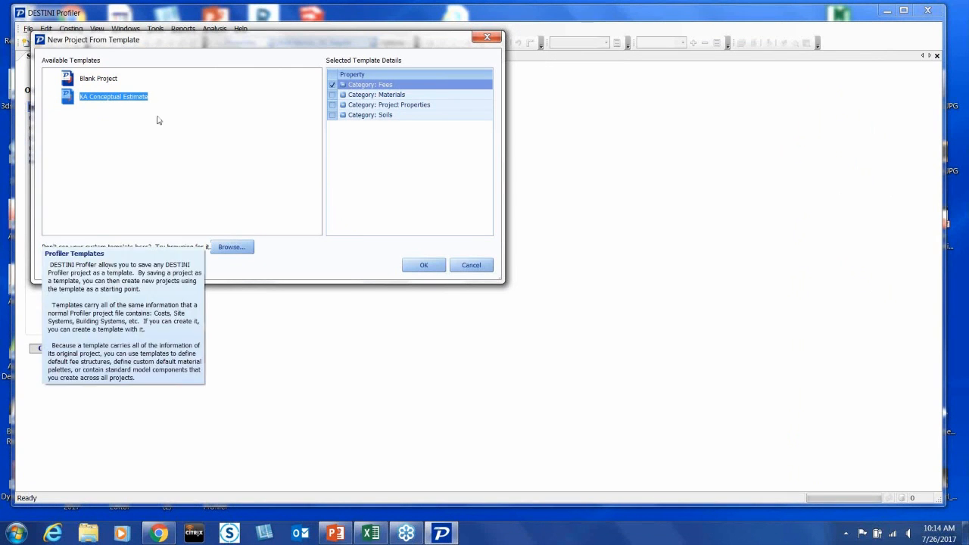
click(423, 266)
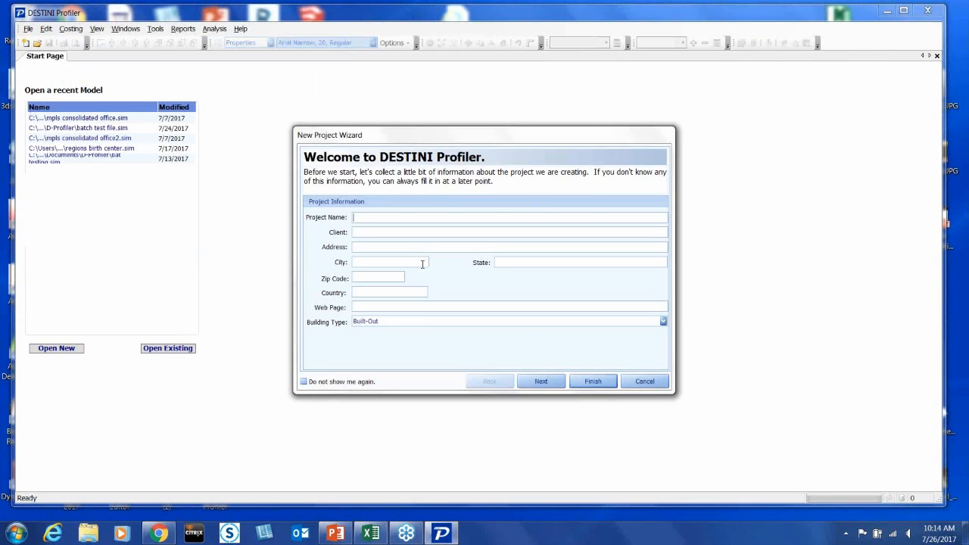
Choose Built-Out as the building type and finish the new project wizard with the other project information left blank
click(418, 322)
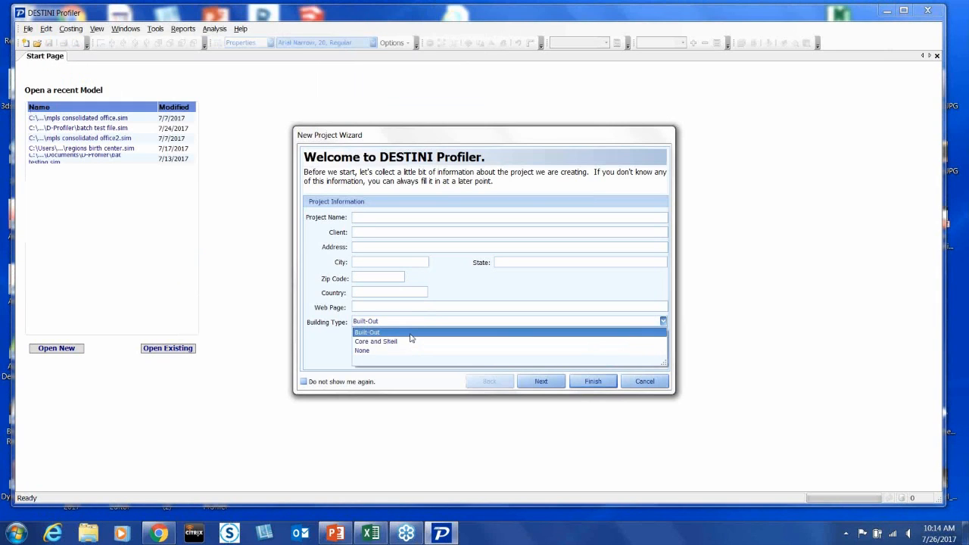
click(407, 336)
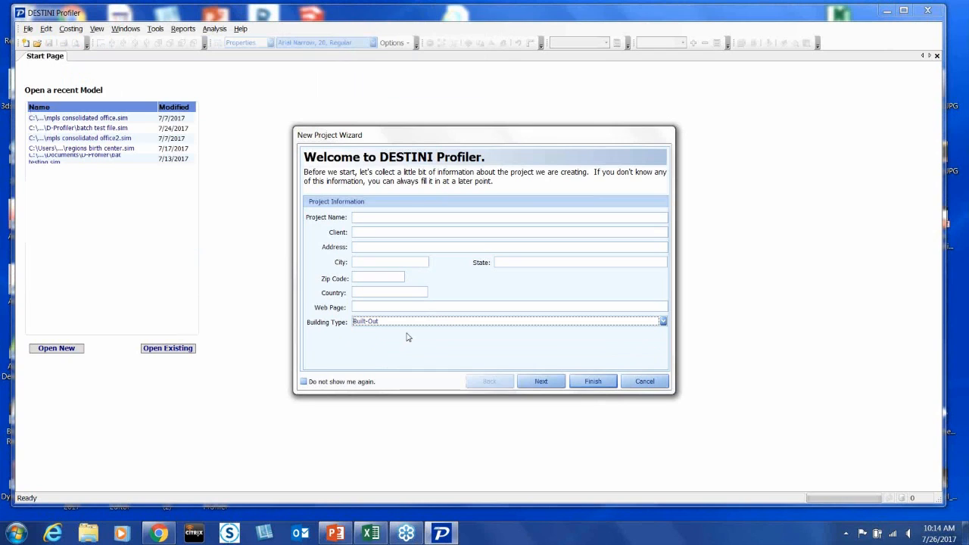
click(391, 322)
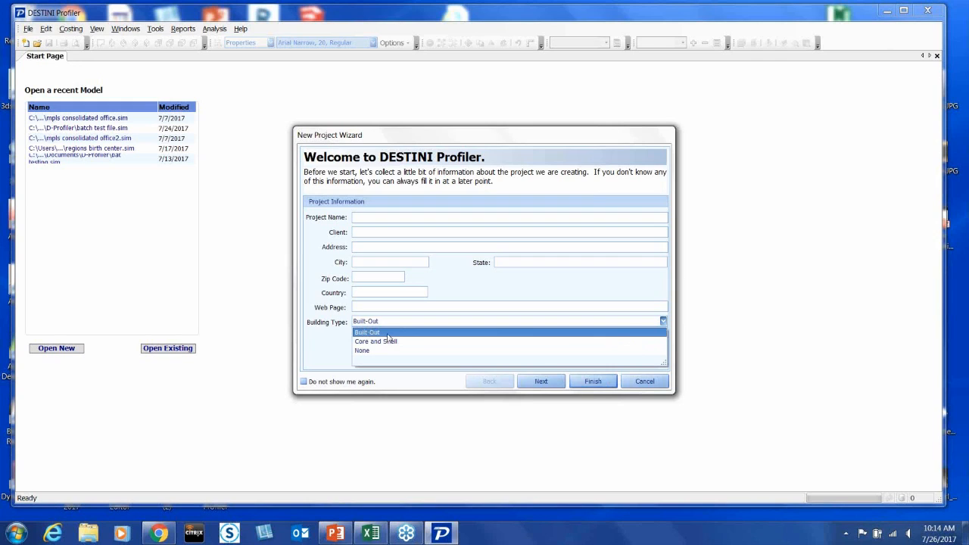
click(389, 333)
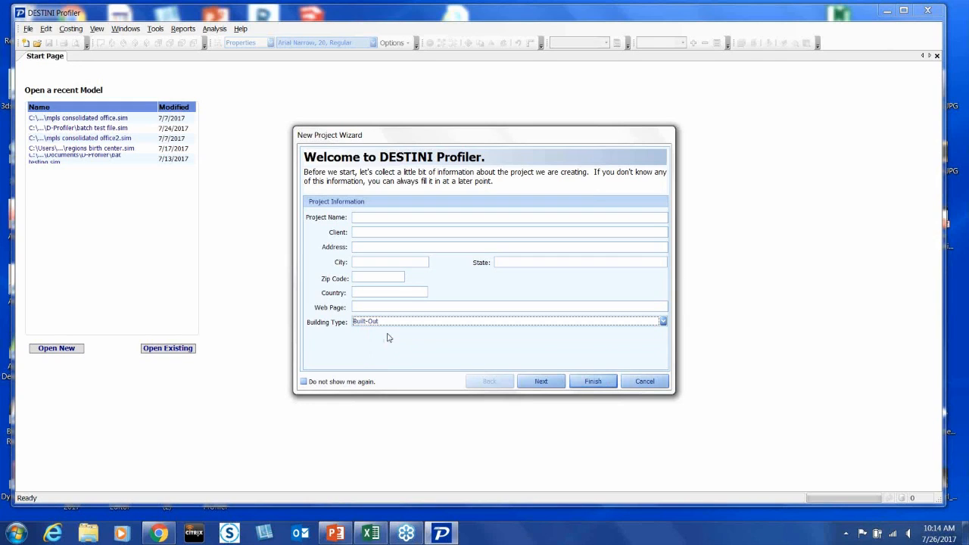
click(594, 381)
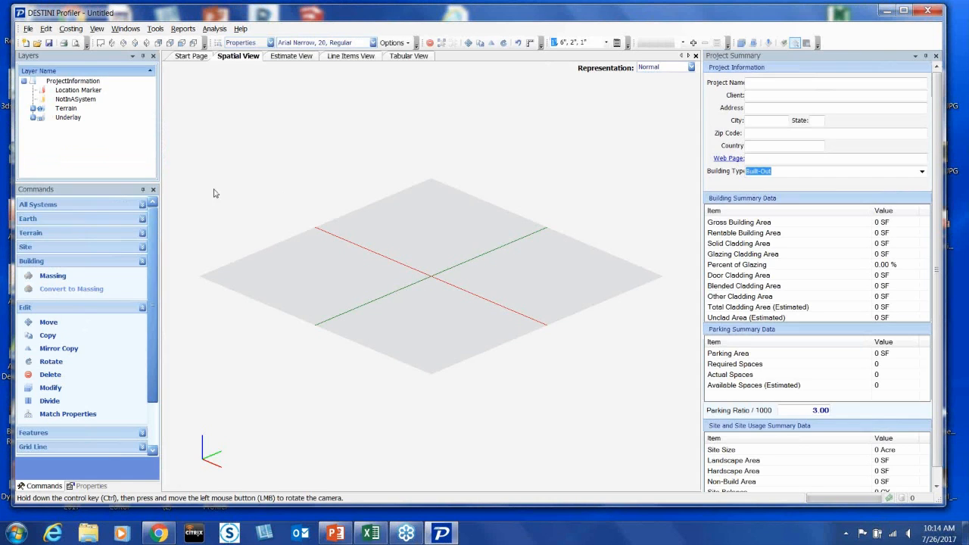
Check the user defined variables of the empty project and close their window
click(71, 28)
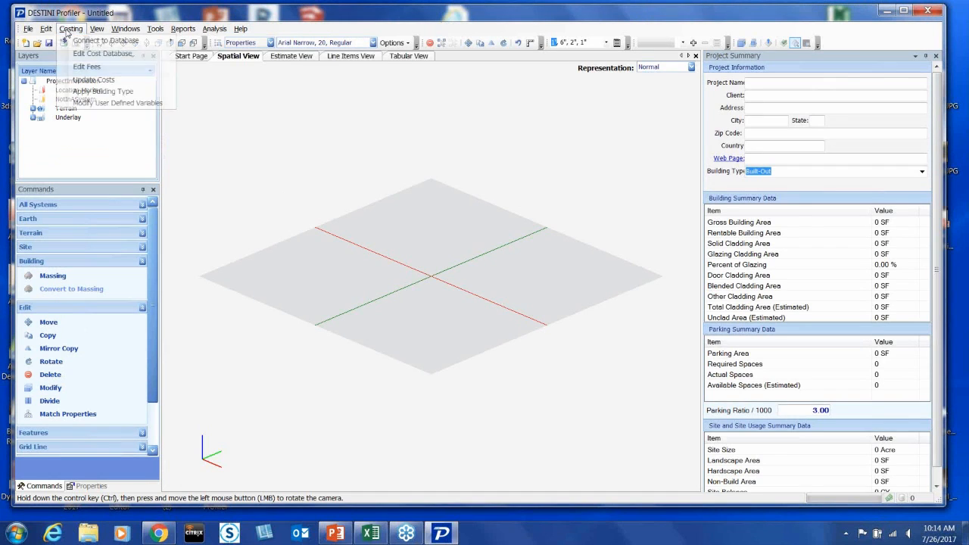
click(116, 103)
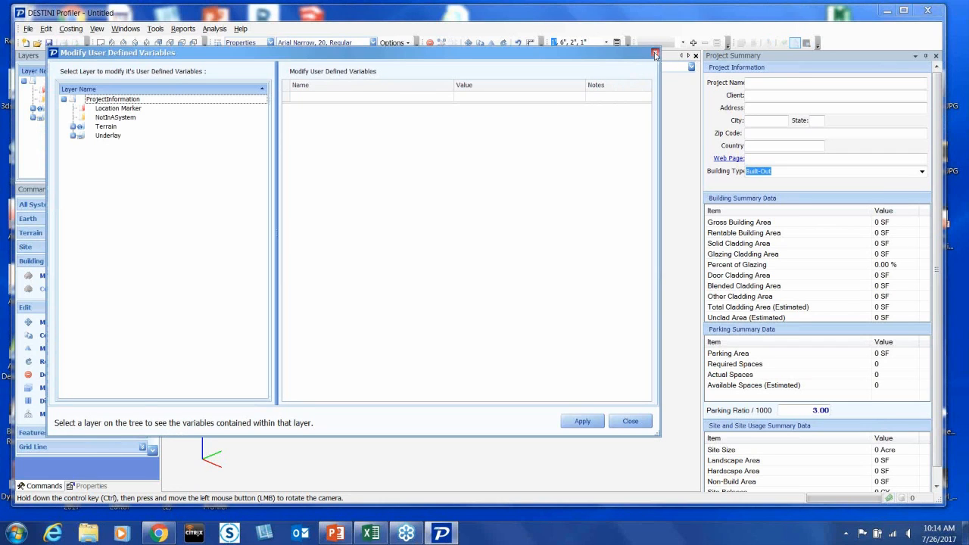
click(656, 55)
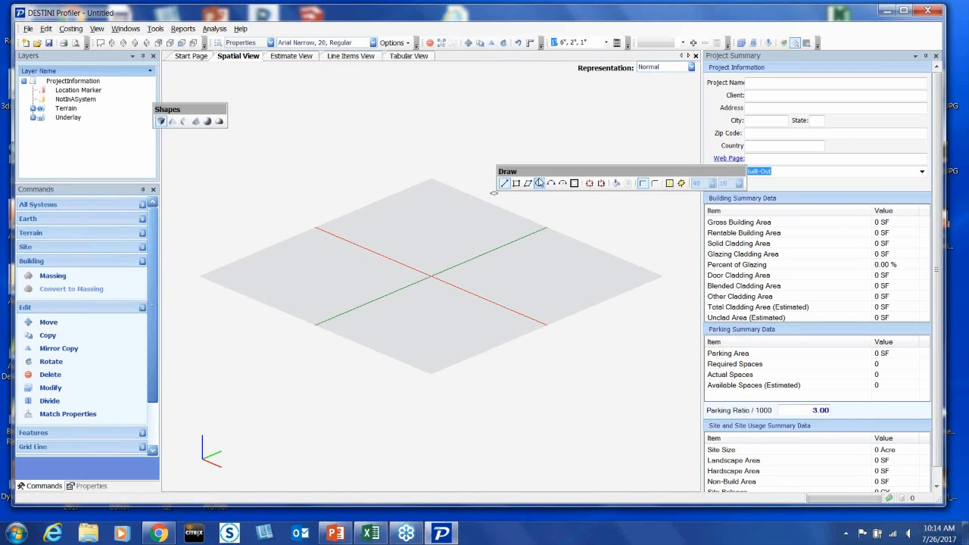
Model a rectangular building mass 100' by 100' and 20' high around the centre of the site
click(516, 183)
click(380, 270)
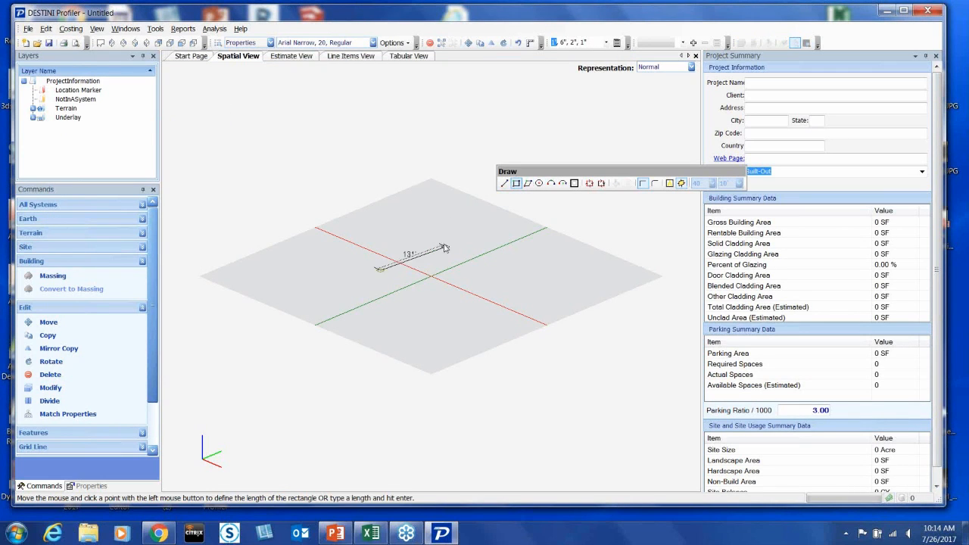
click(442, 245)
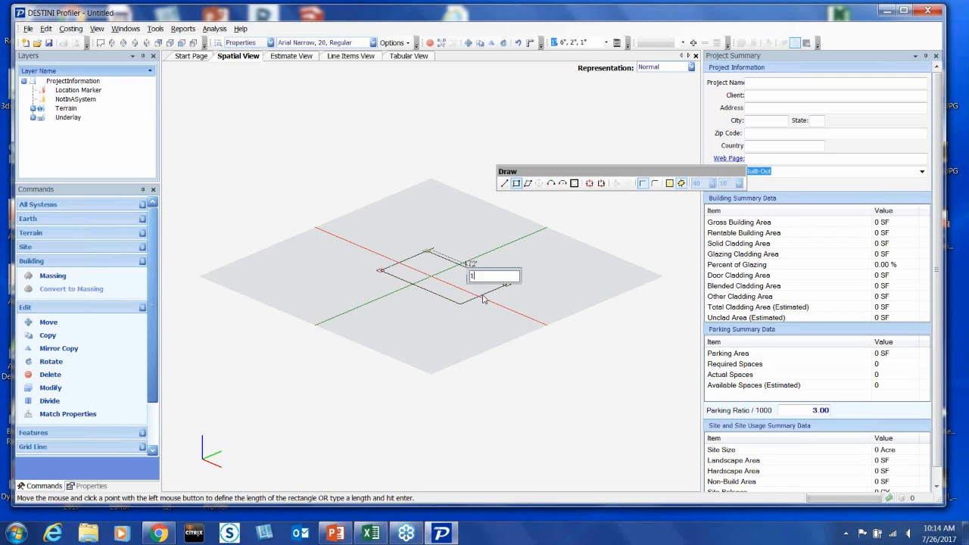
click(474, 272)
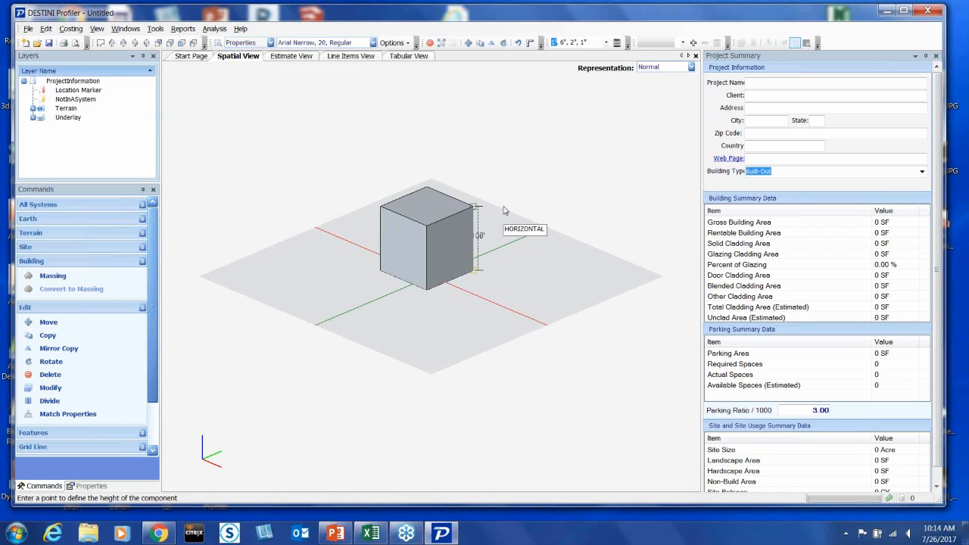
text(20)
key(Return)
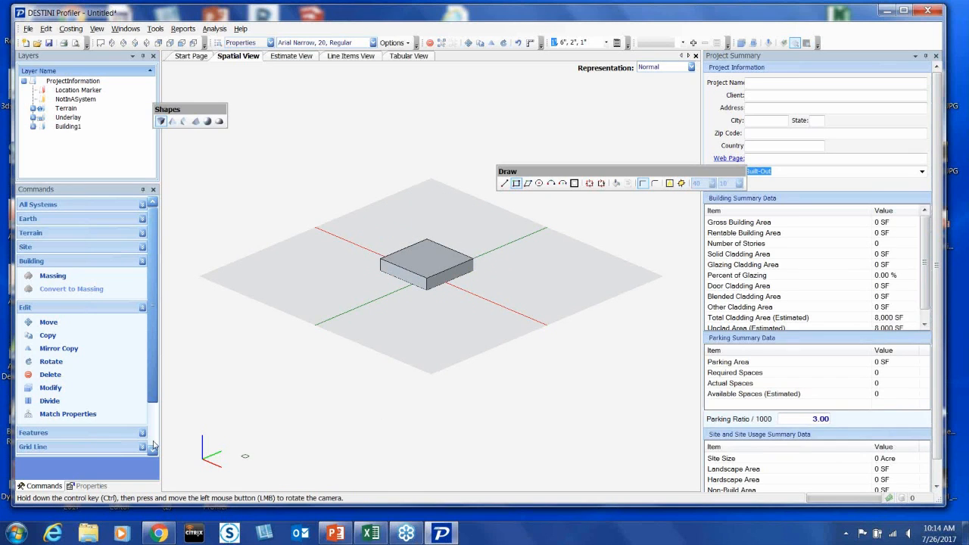
Modify the building mass's vertical grid line dimension with the value 1 to define the Floor 1 level
click(87, 446)
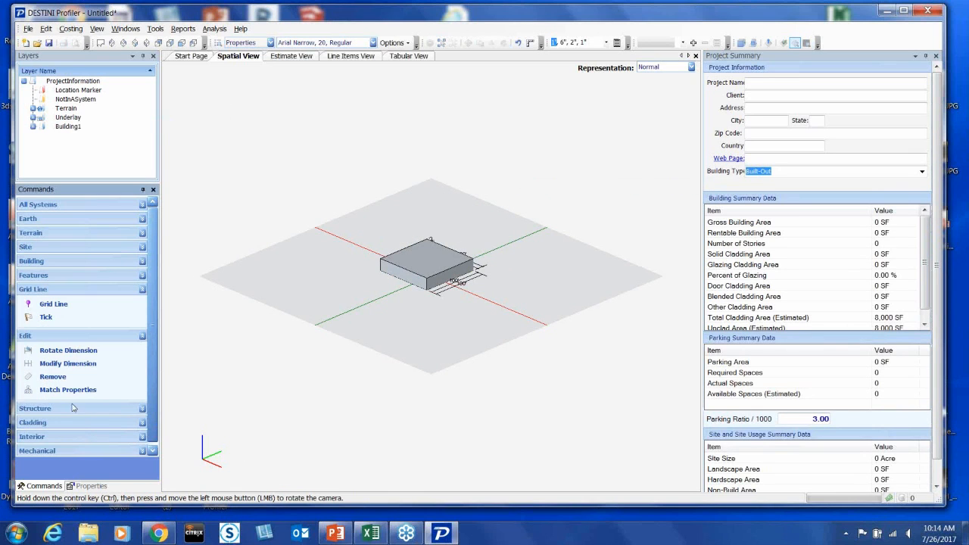
click(65, 364)
drag(387, 352, 483, 314)
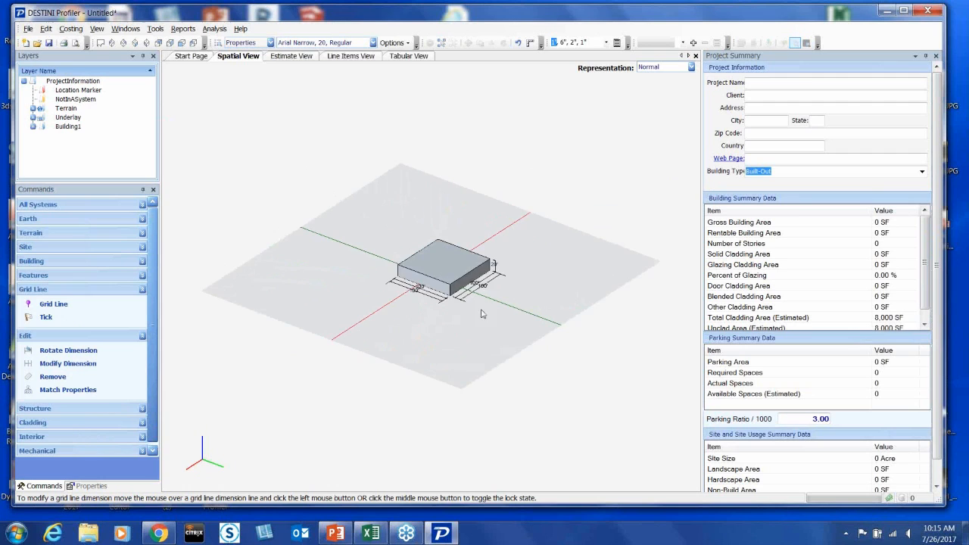
scroll(512, 277, up, 5)
click(626, 249)
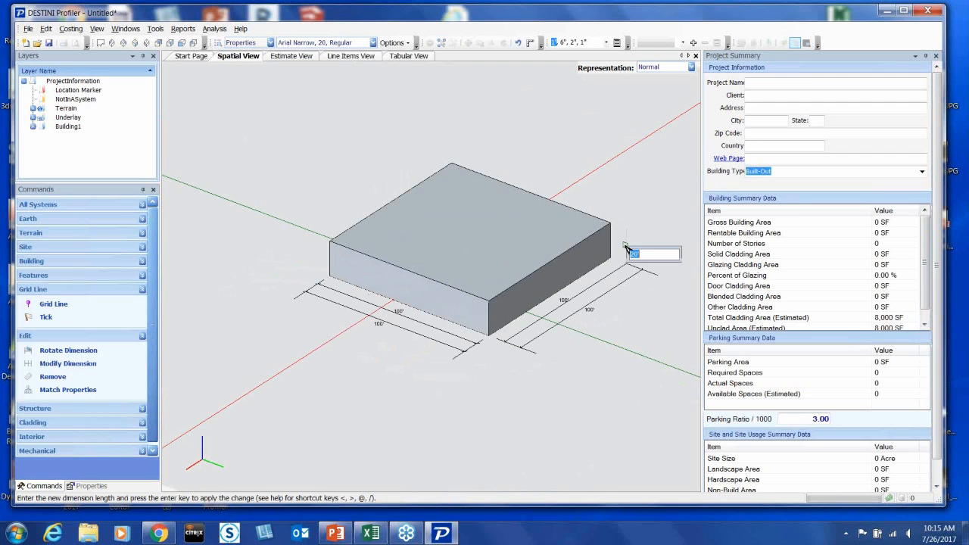
text(1)
key(Return)
click(625, 241)
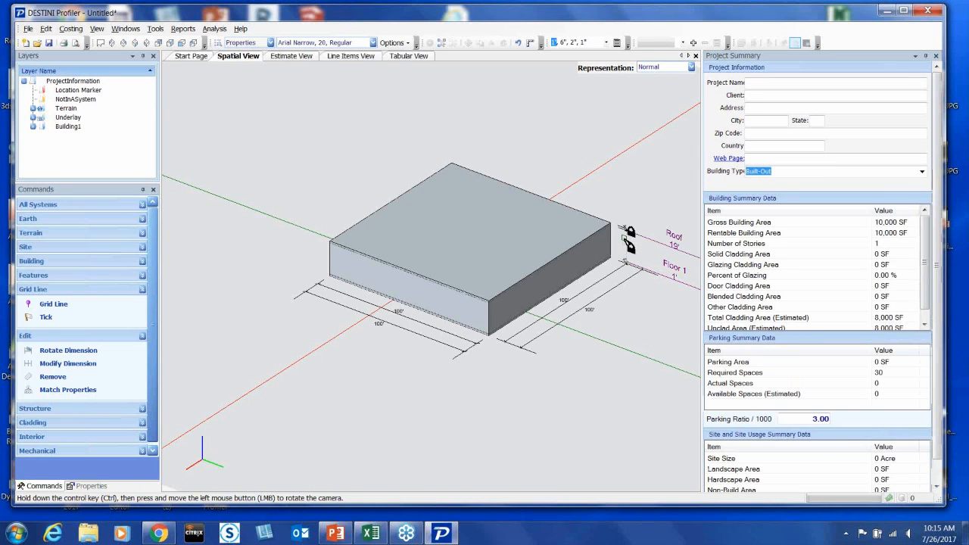
Open the project's user defined variables and review the values in the list
drag(427, 450, 466, 432)
click(70, 28)
click(114, 104)
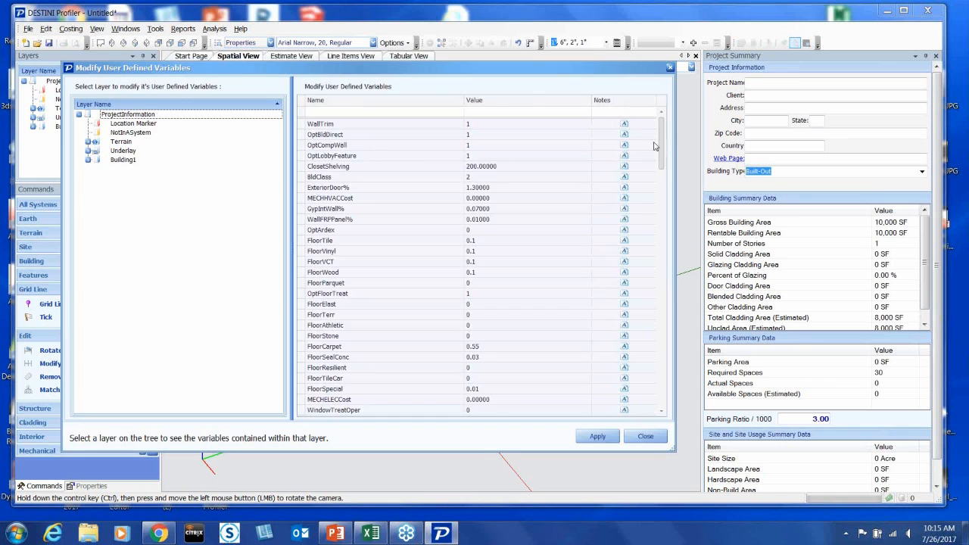
mouse_move(661, 147)
mouse_down()
mouse_move(679, 241)
mouse_move(674, 395)
mouse_move(671, 127)
mouse_up()
drag(634, 77, 632, 104)
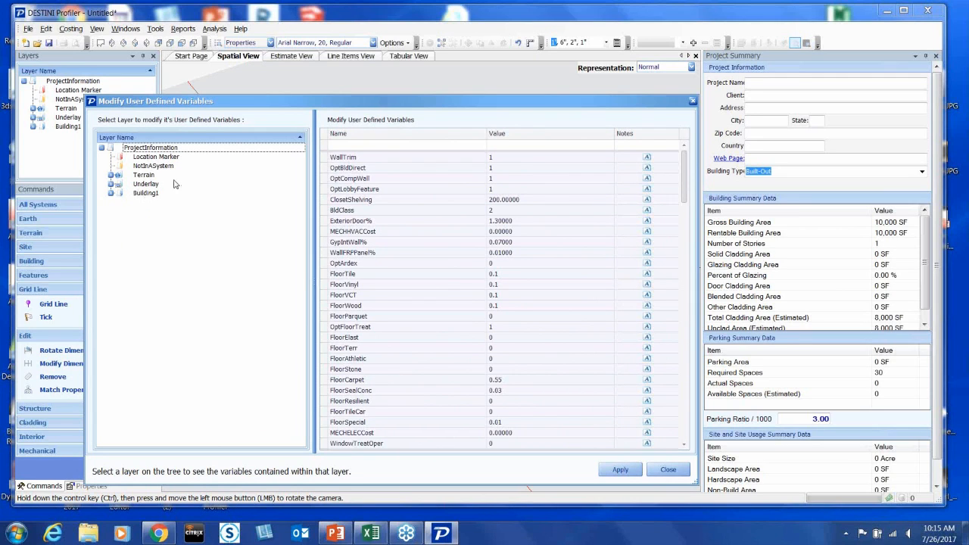
Filter the user defined variables by the name "bld" and open the note of BldClass
drag(417, 101, 404, 72)
click(404, 115)
text(bld)
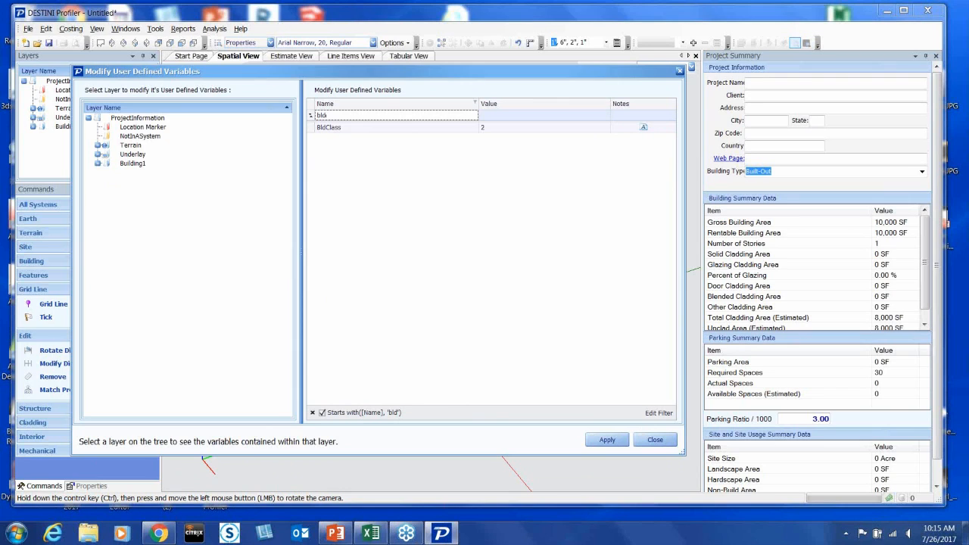
click(641, 128)
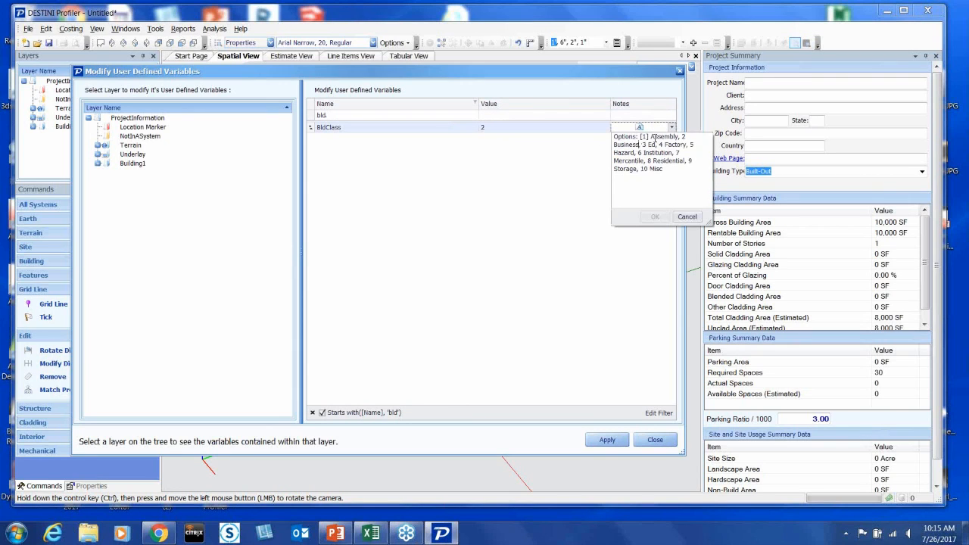
Close the BldClass note, switch to the KA UDV.xlsx workbook in Excel and locate the locker count defaults
click(688, 218)
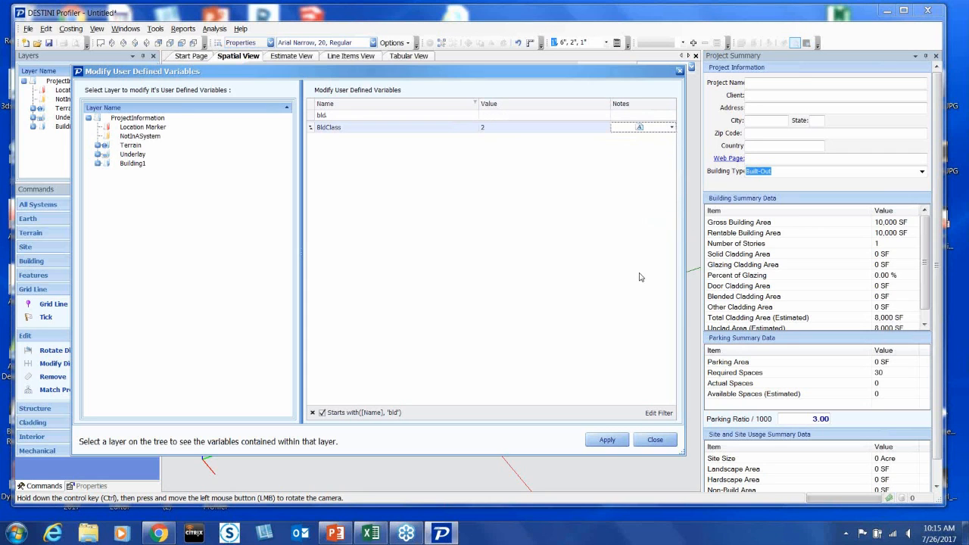
click(370, 534)
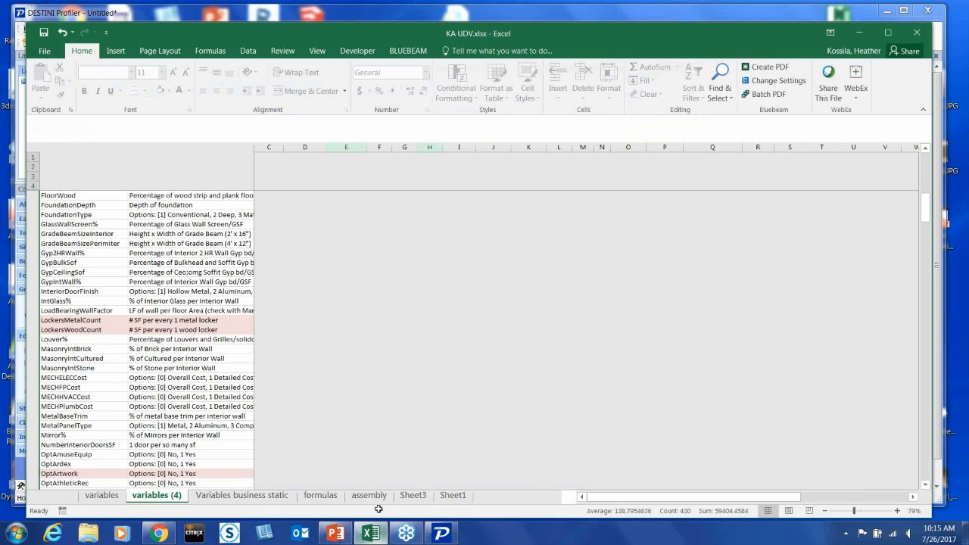
double_click(384, 40)
drag(842, 183, 589, 214)
scroll(347, 473, down, 3)
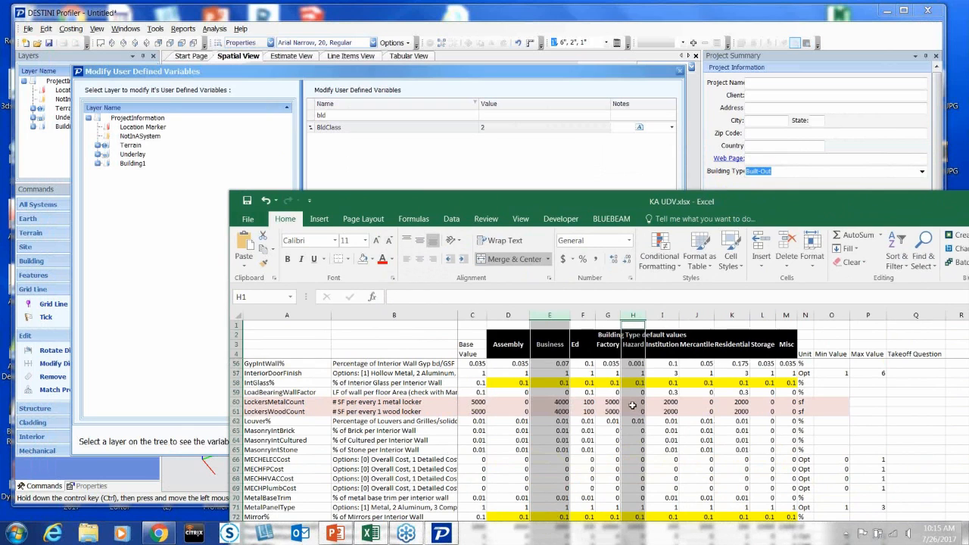
Filter the user defined variables by the name "loc" and compare the locker counts with the workbook's Business defaults
click(368, 115)
text(loc)
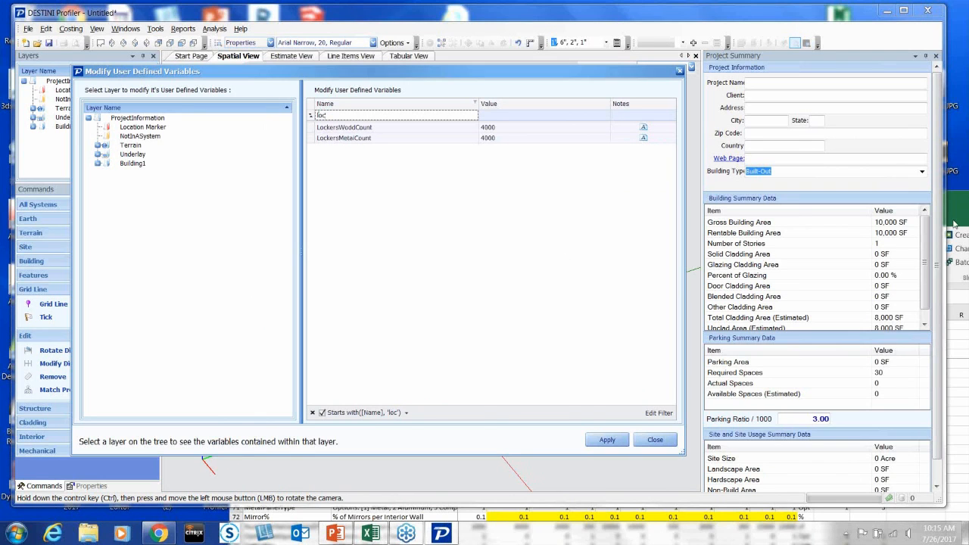
click(954, 209)
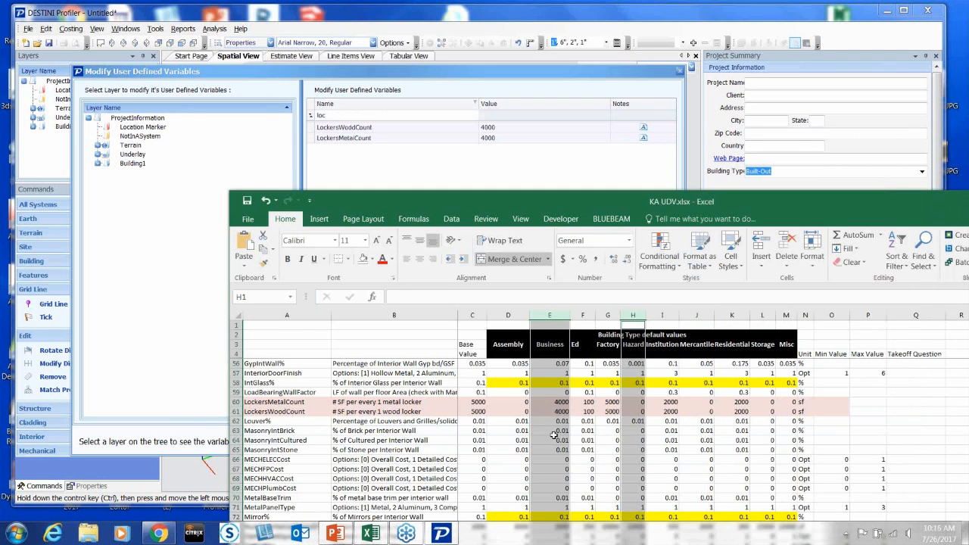
Find the OptArtwork row in the workbook and place its window so the user defined variables stay in view
scroll(558, 431, down, 3)
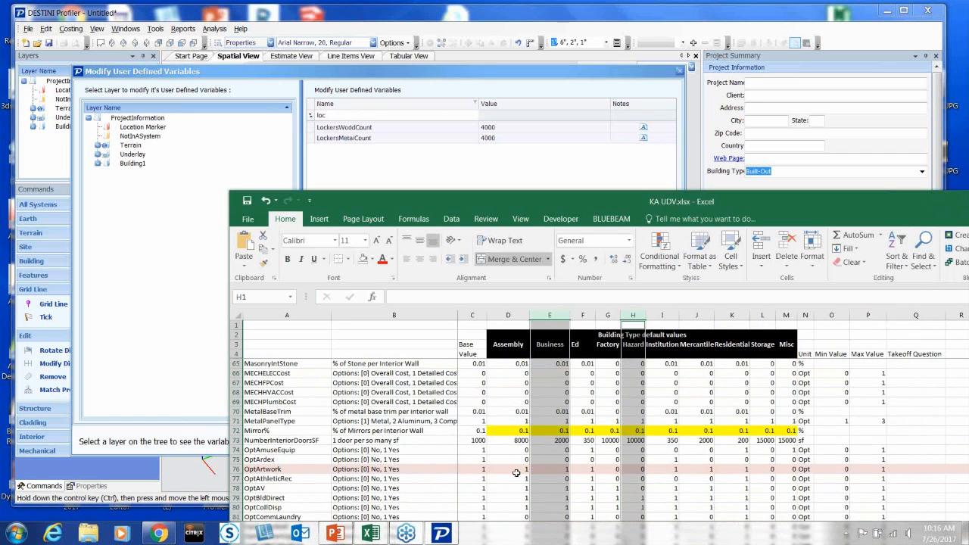
scroll(515, 472, down, 1)
scroll(516, 472, down, 1)
drag(533, 201, 435, 38)
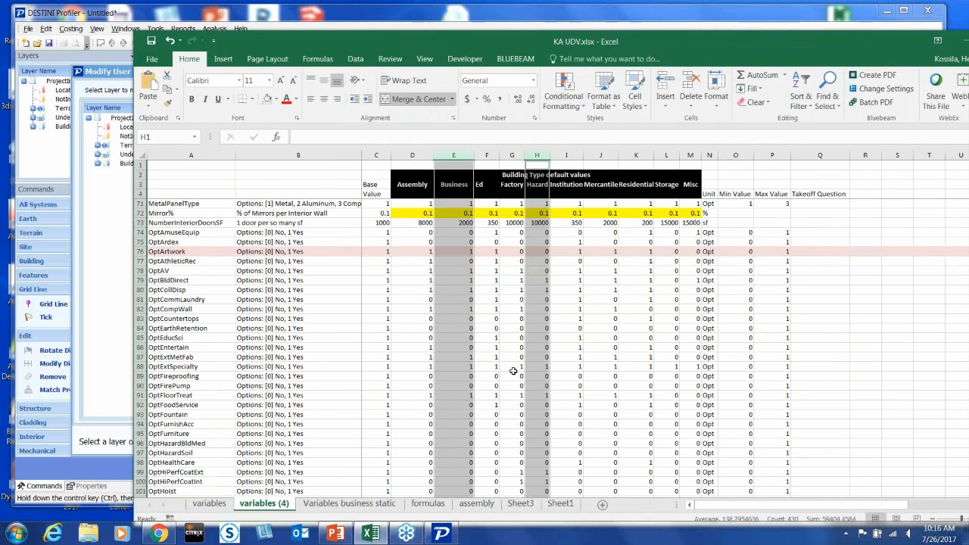
drag(494, 33, 518, 118)
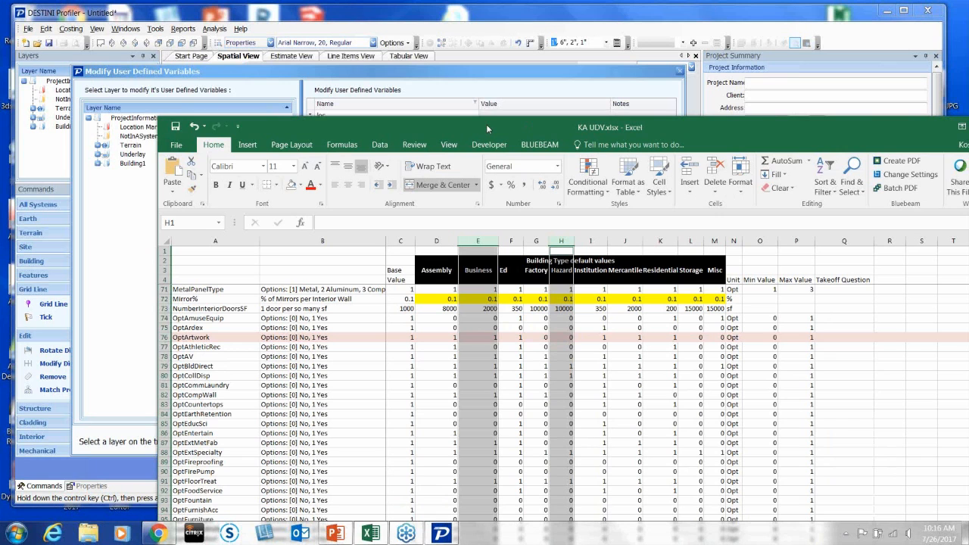
drag(489, 126, 551, 200)
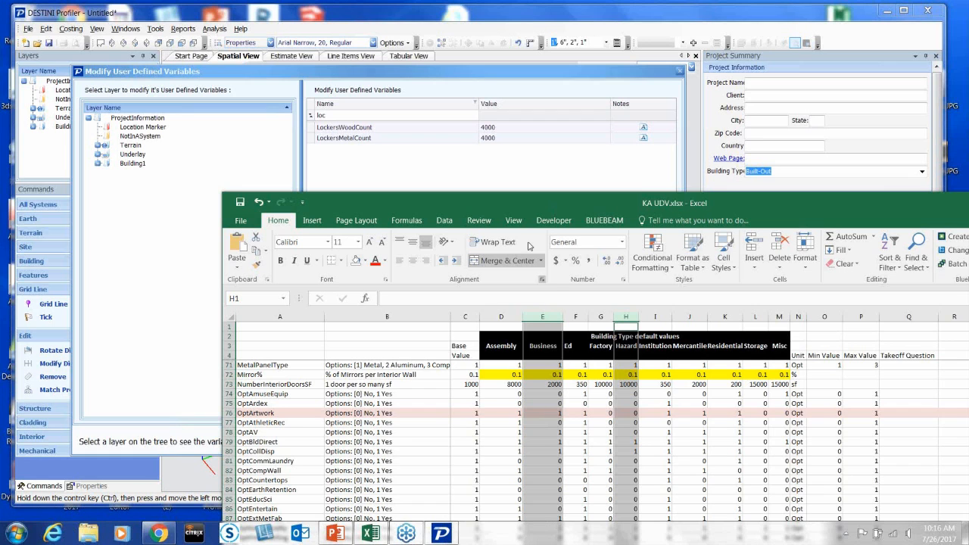
drag(515, 200, 509, 216)
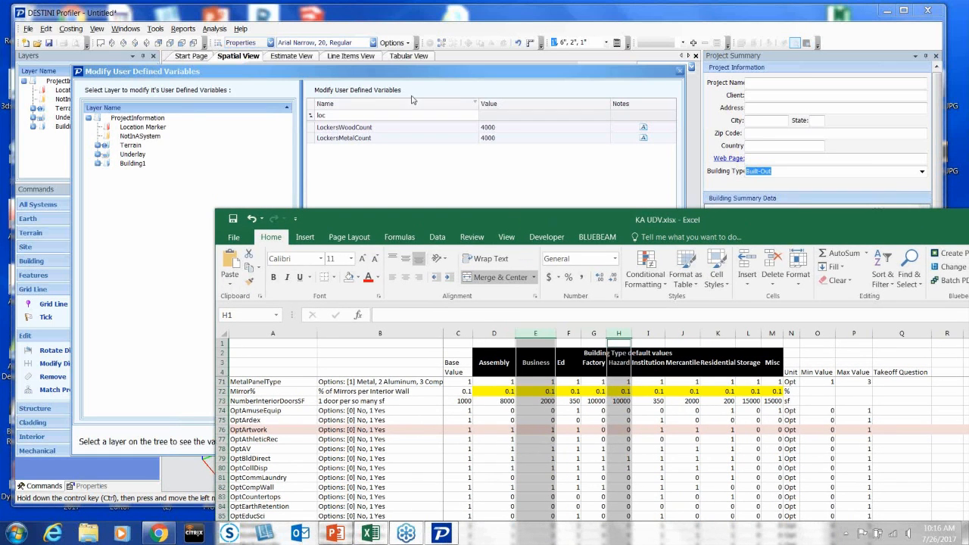
Filter the user defined variables by the name "optar" to check the artwork option
click(380, 115)
drag(381, 115, 310, 130)
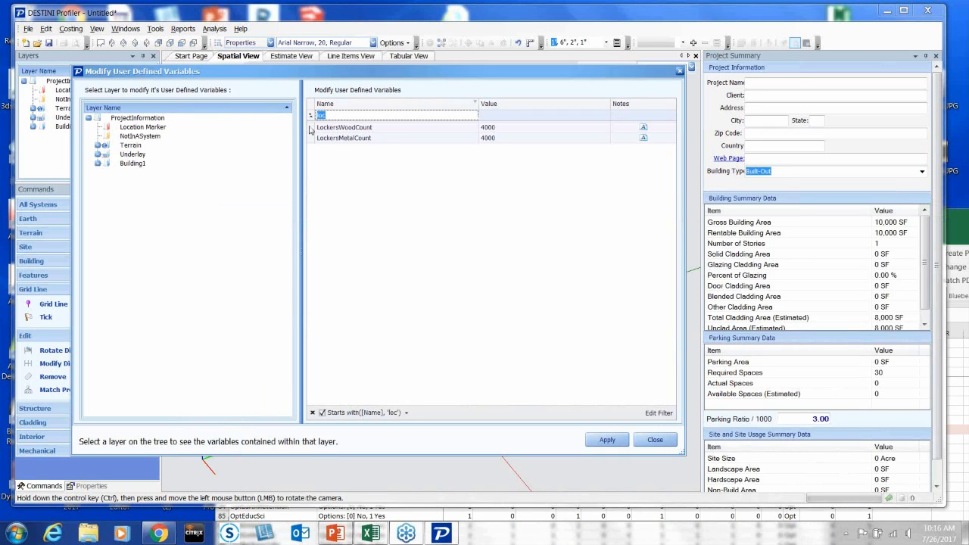
text(optar)
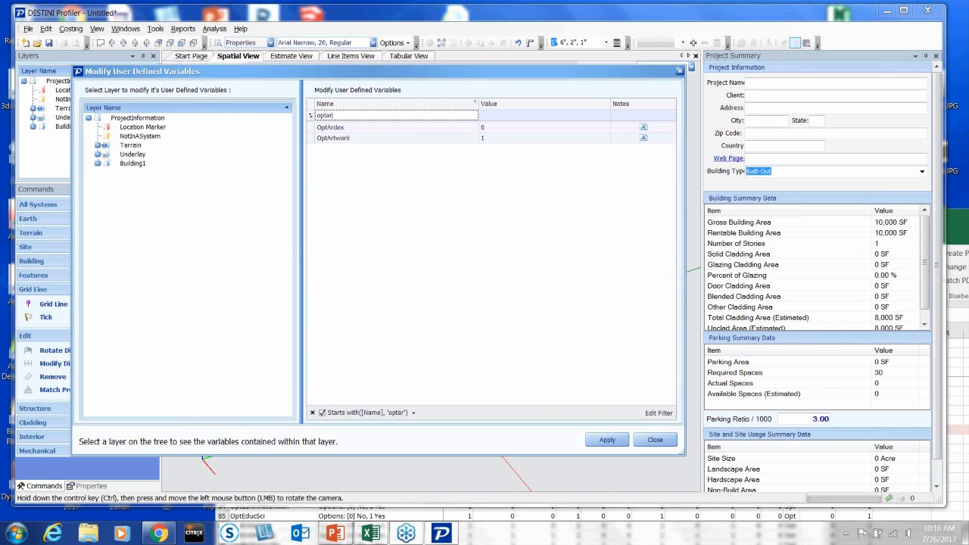
Browse the option variables in the KA UDV.xlsx workbook and move its window out of the way
click(957, 238)
drag(724, 216, 642, 133)
scroll(450, 442, down, 1)
scroll(451, 443, down, 5)
scroll(451, 443, up, 8)
drag(512, 144, 596, 264)
Return to DESTINI Profiler, close the user defined variables and show the massings in the tabular view
click(520, 17)
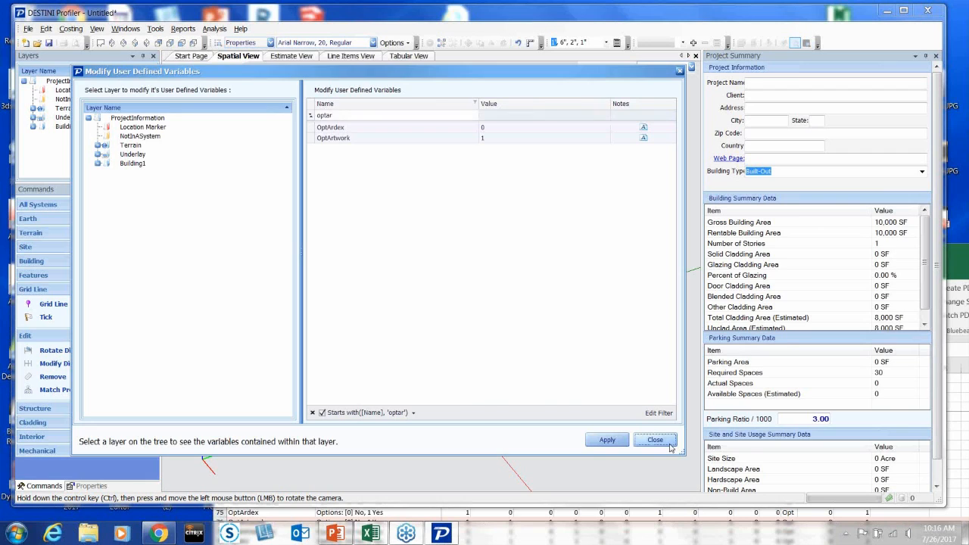
click(645, 439)
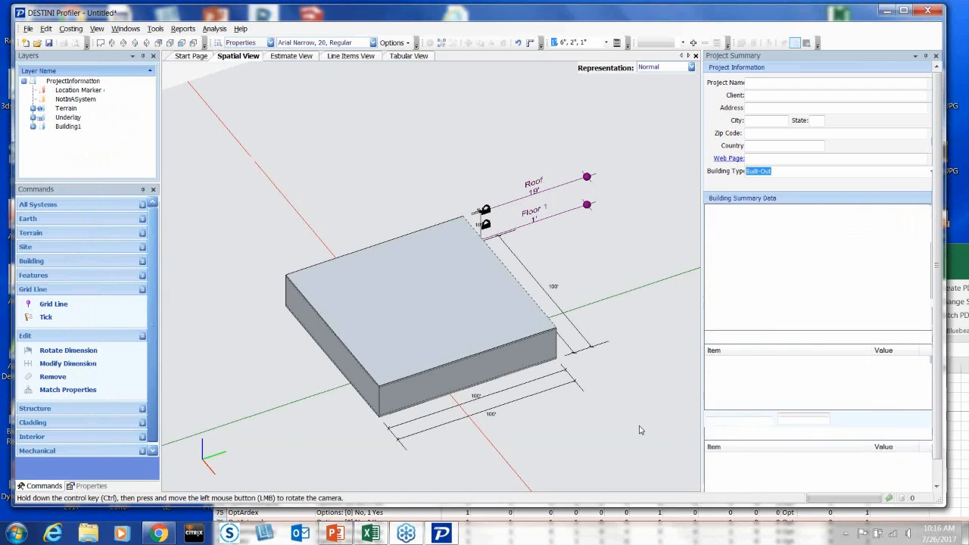
click(407, 57)
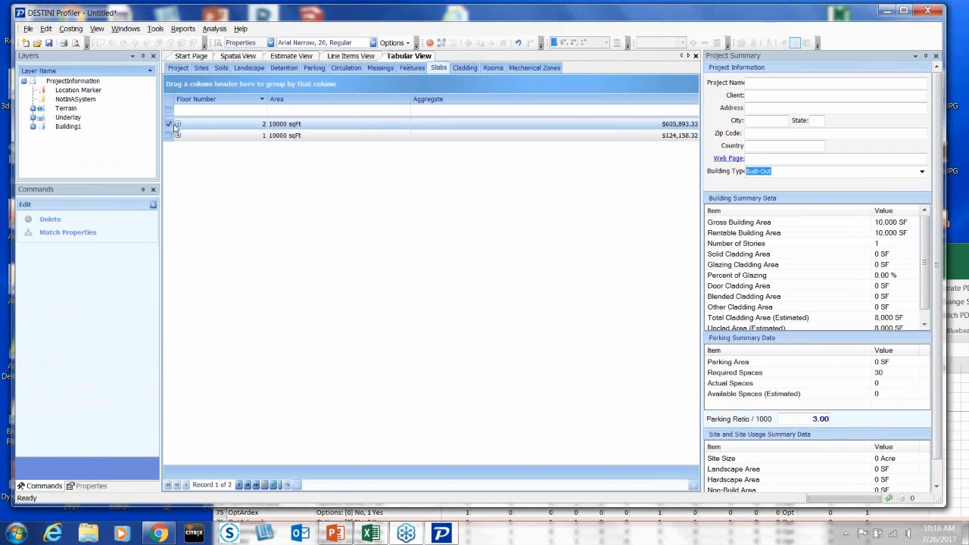
click(380, 68)
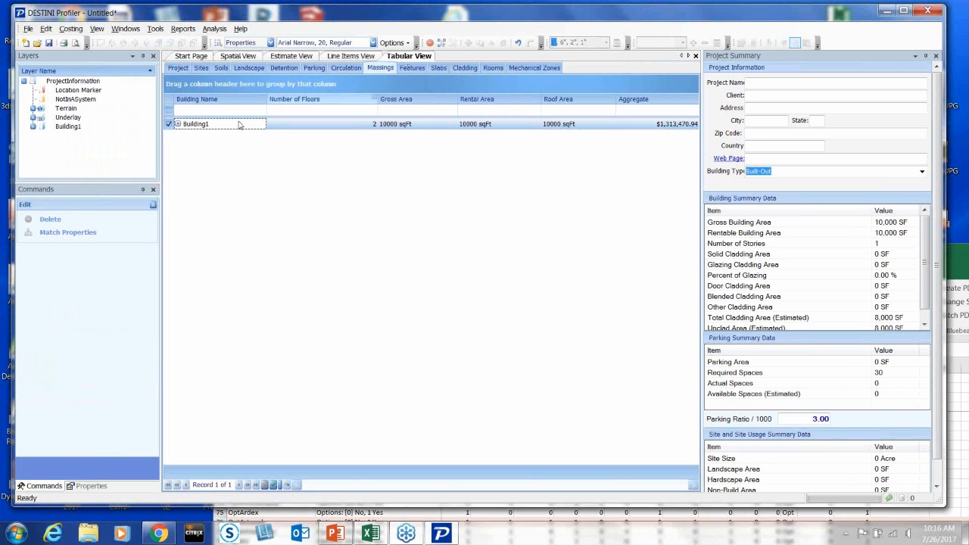
Expand Building1 and filter its contributing line items by the name "ar" to check the Artwork item
click(177, 124)
click(290, 178)
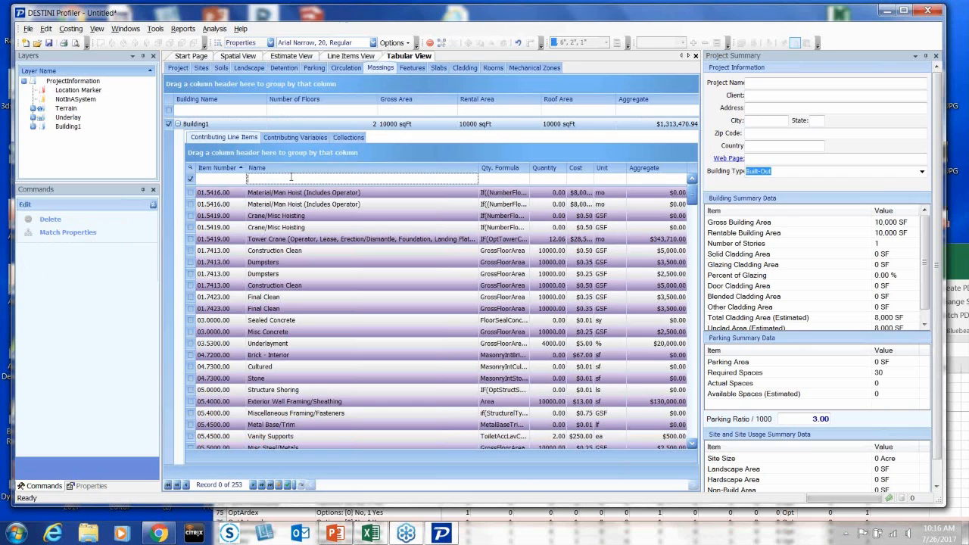
text(ar)
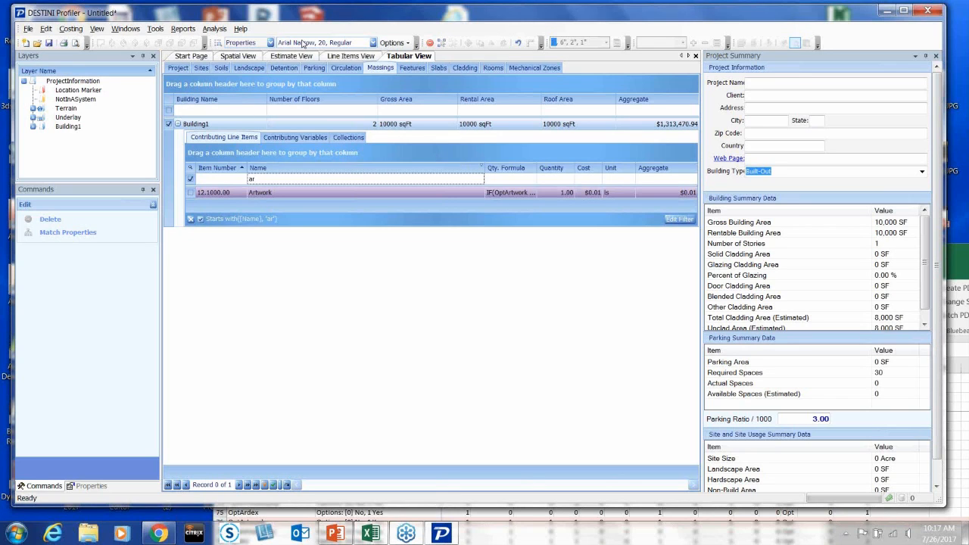
Close DESTINI Profiler and move the workbook window aside to uncover the profiler batch file on the desktop
drag(294, 21, 290, 28)
click(924, 18)
click(461, 285)
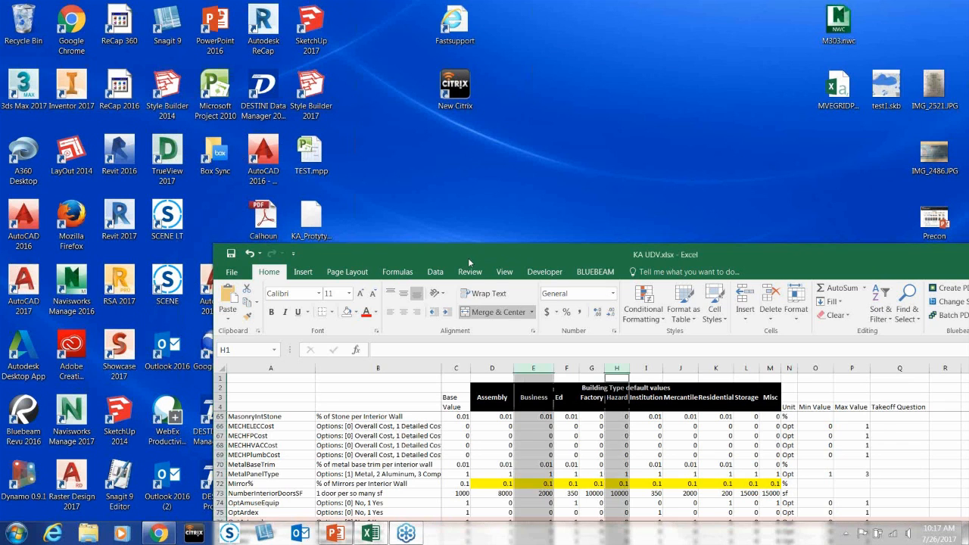
drag(468, 257, 682, 219)
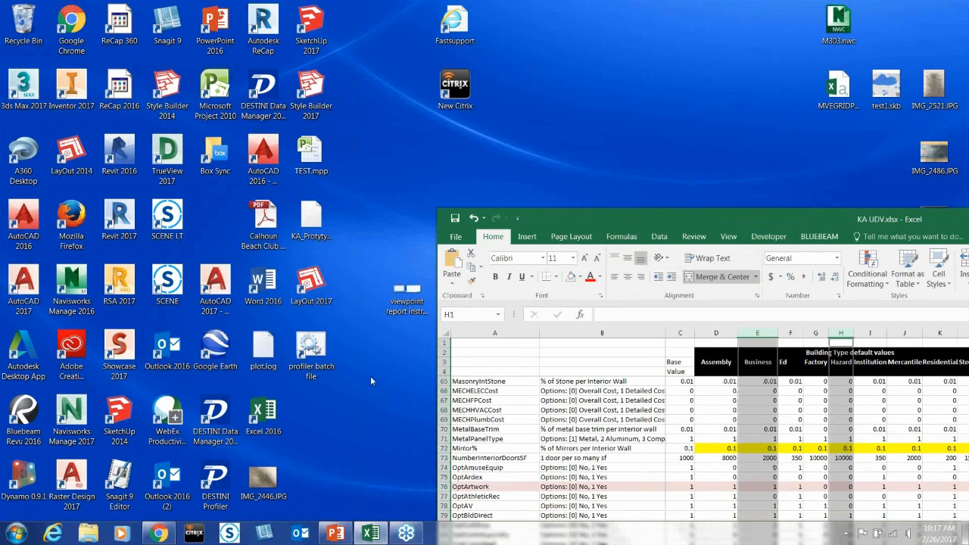
Run the profiler batch file from the desktop and choose the Hazard building class with H
double_click(310, 349)
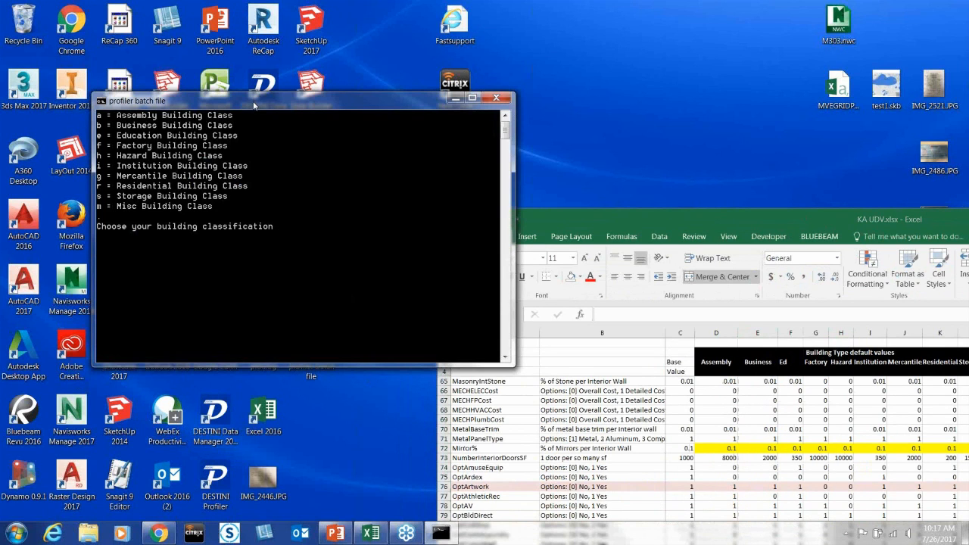
drag(267, 104, 307, 96)
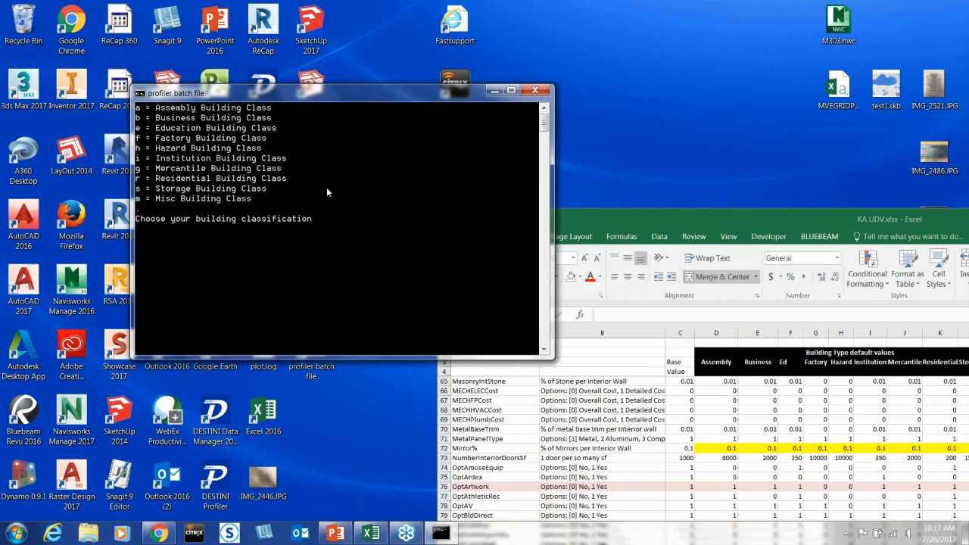
text(H)
key(Return)
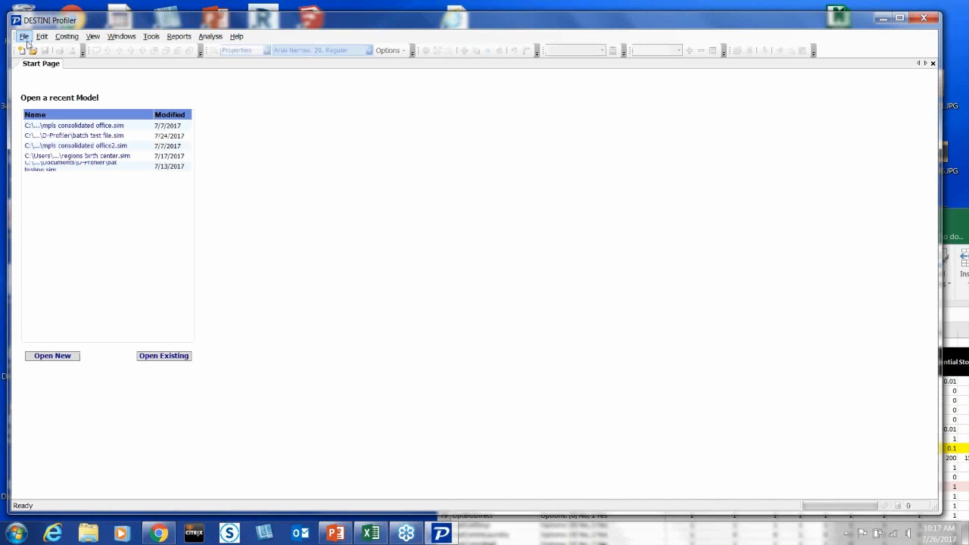
Create a new project in DESTINI Profiler from the KA Conceptual Estimate template
click(24, 36)
click(33, 50)
click(112, 97)
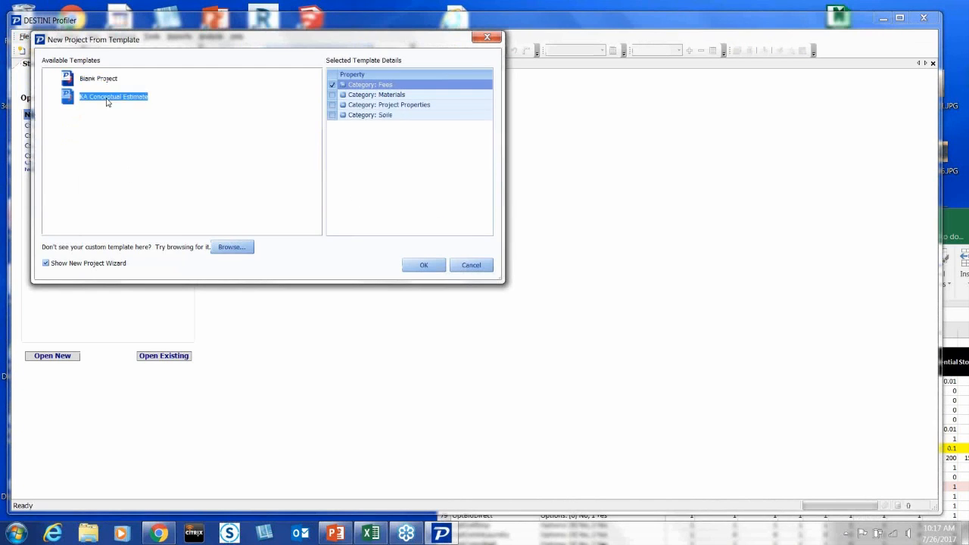
click(433, 269)
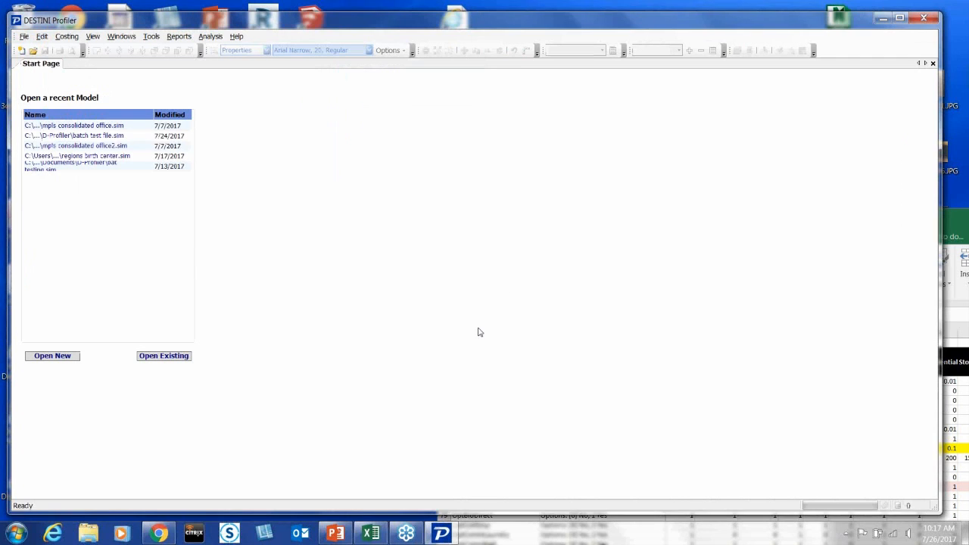
click(593, 382)
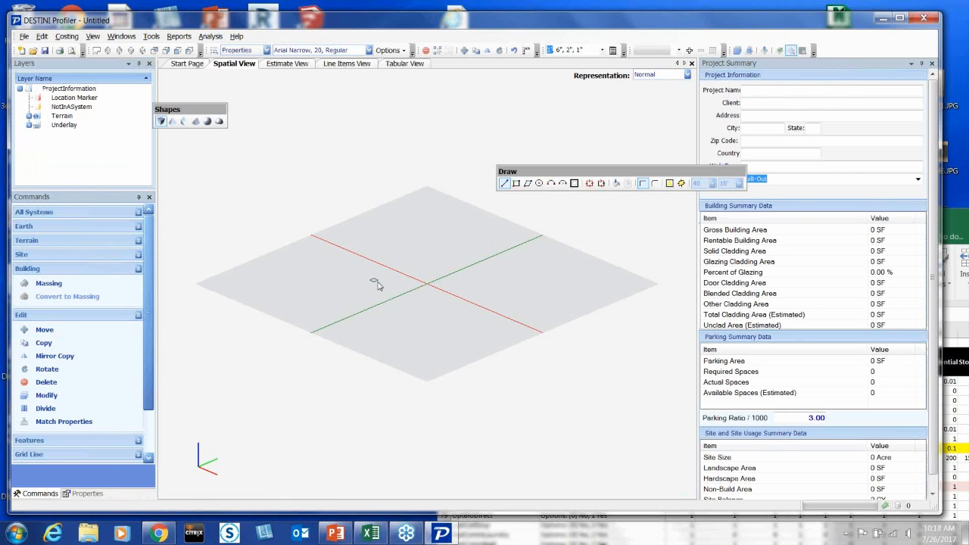
Draw a rectangular building mass 100' by 100' and 20' high around the site's centre
click(516, 183)
click(359, 276)
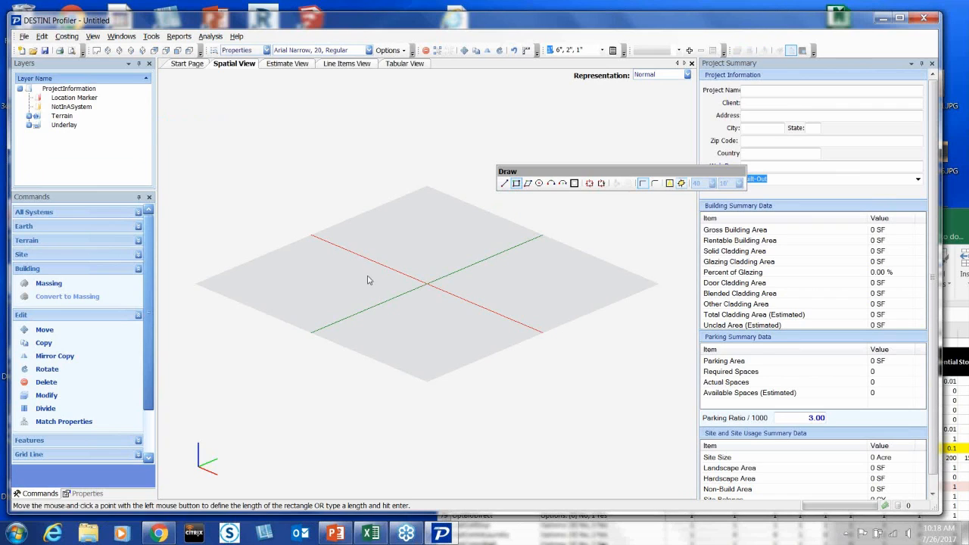
text(100)
key(Return)
text(1)
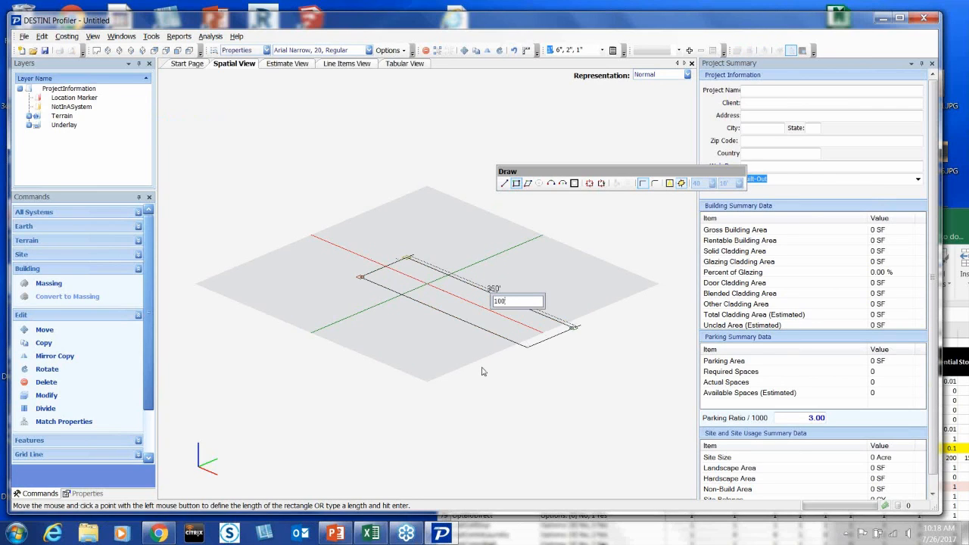
key(Return)
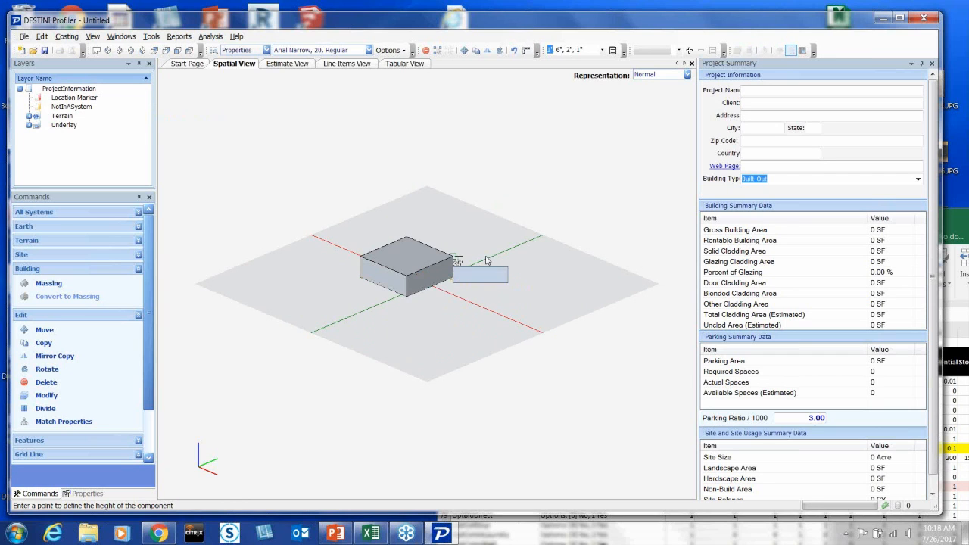
text(20)
key(Return)
Modify the building mass's vertical grid line dimensions to define Floor 1 at 1' and the Roof at 19'
mouse_move(456, 374)
mouse_down()
mouse_move(270, 336)
mouse_move(445, 377)
mouse_up()
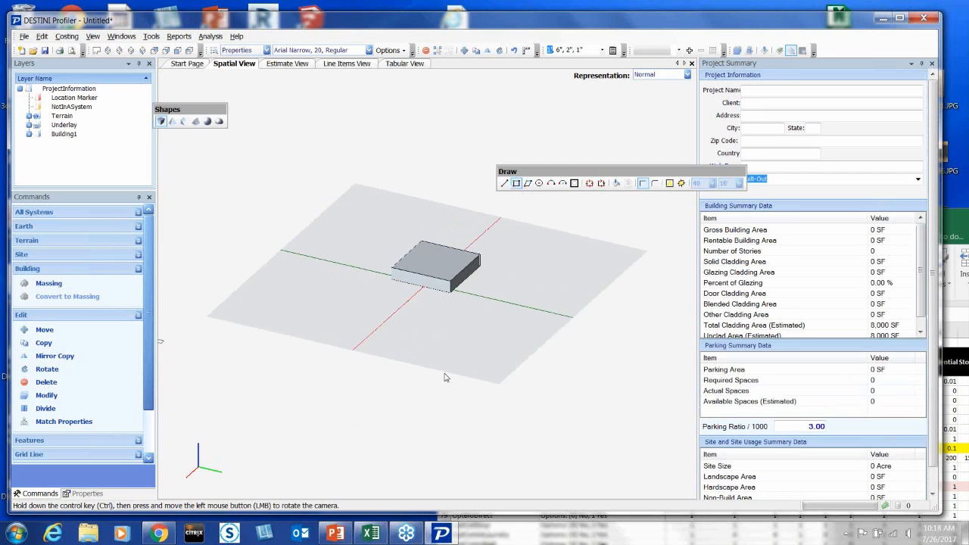
scroll(498, 283, up, 5)
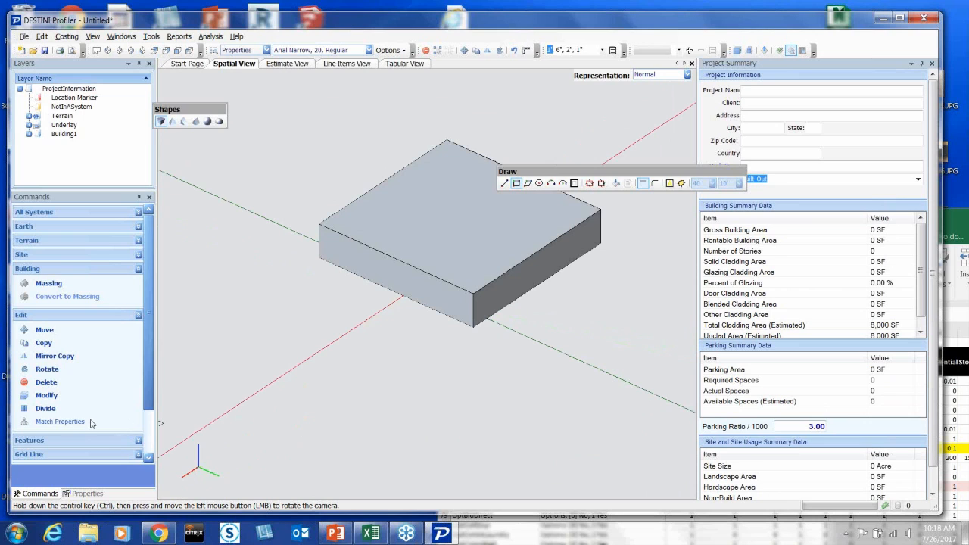
click(118, 456)
click(106, 371)
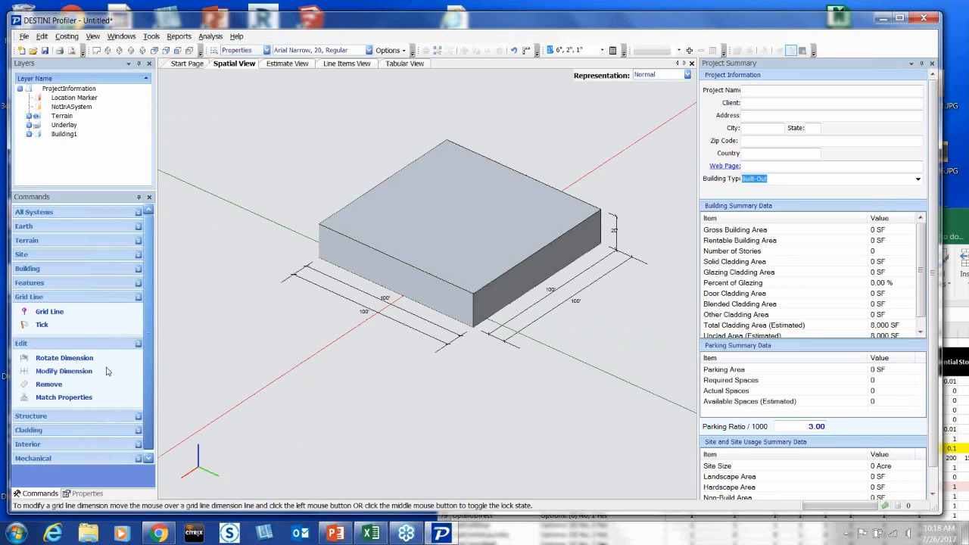
click(611, 228)
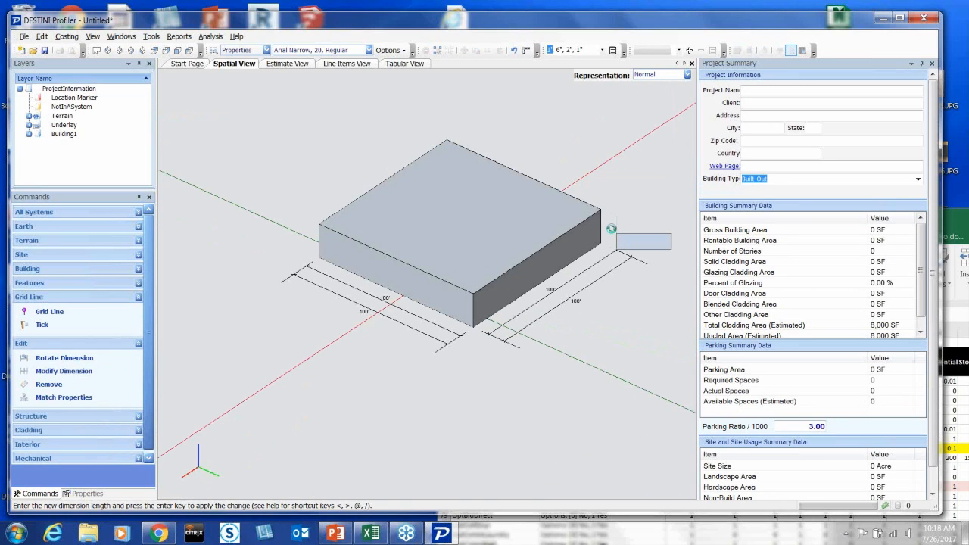
click(615, 231)
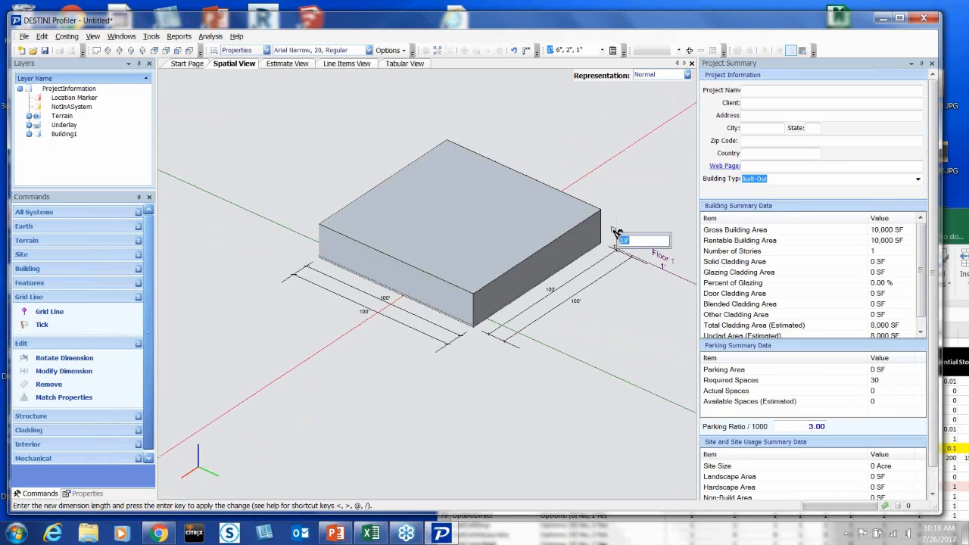
key(Return)
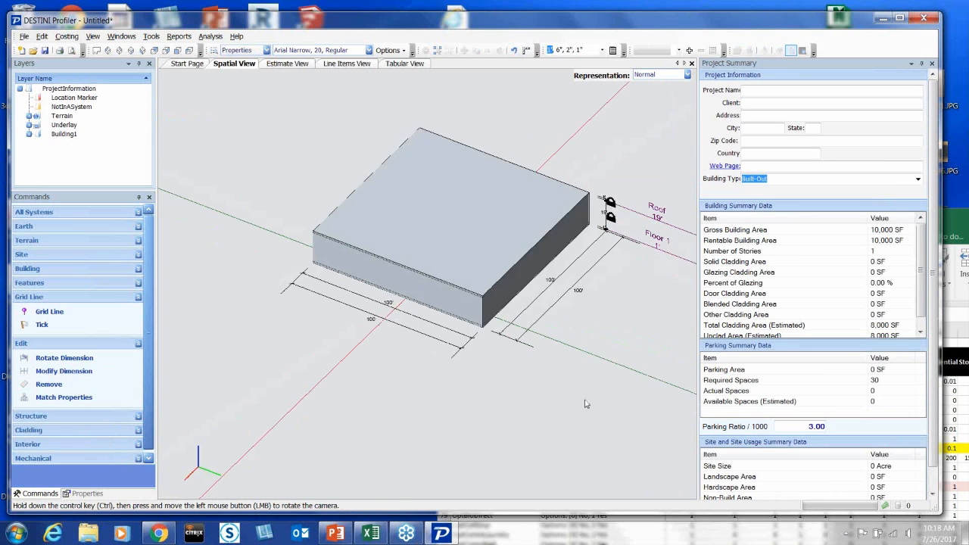
Filter the user defined variables by "bl" and read the BldClass option notes to check the building class
drag(585, 404, 631, 363)
scroll(439, 322, down, 4)
drag(436, 324, 529, 363)
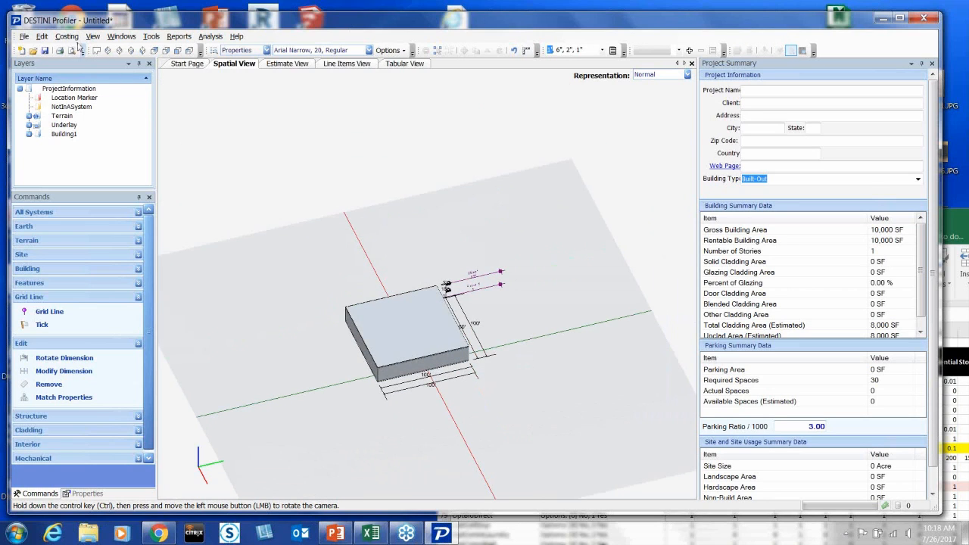
click(67, 36)
click(121, 112)
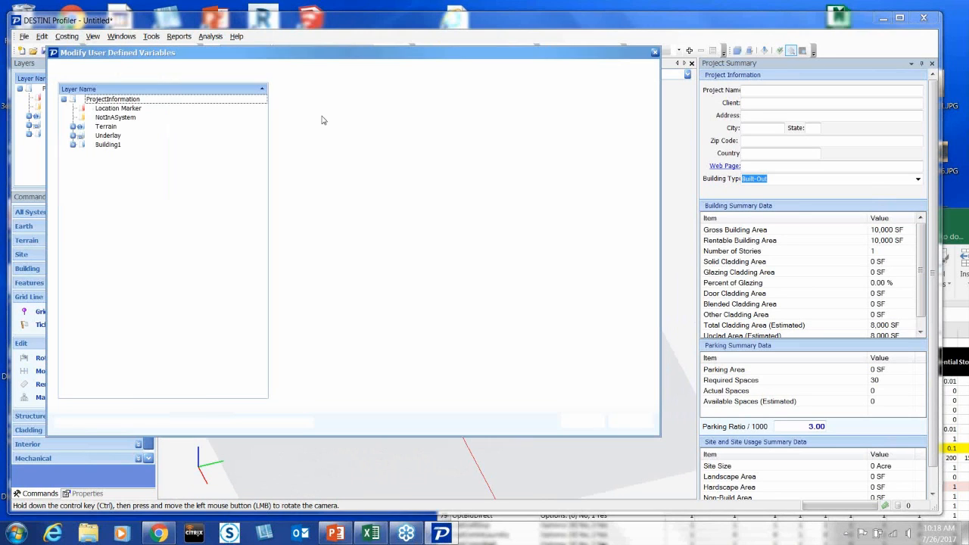
click(332, 96)
text(b)
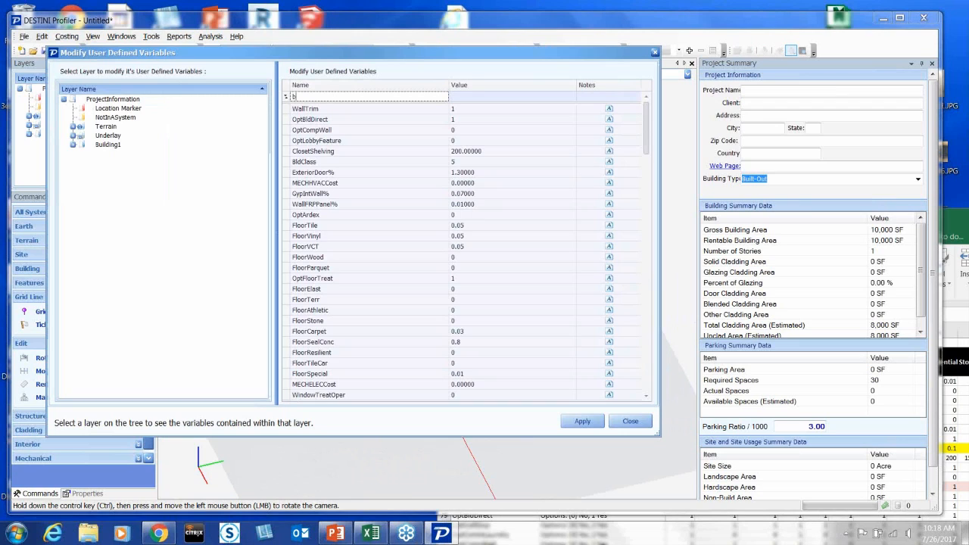
text(l)
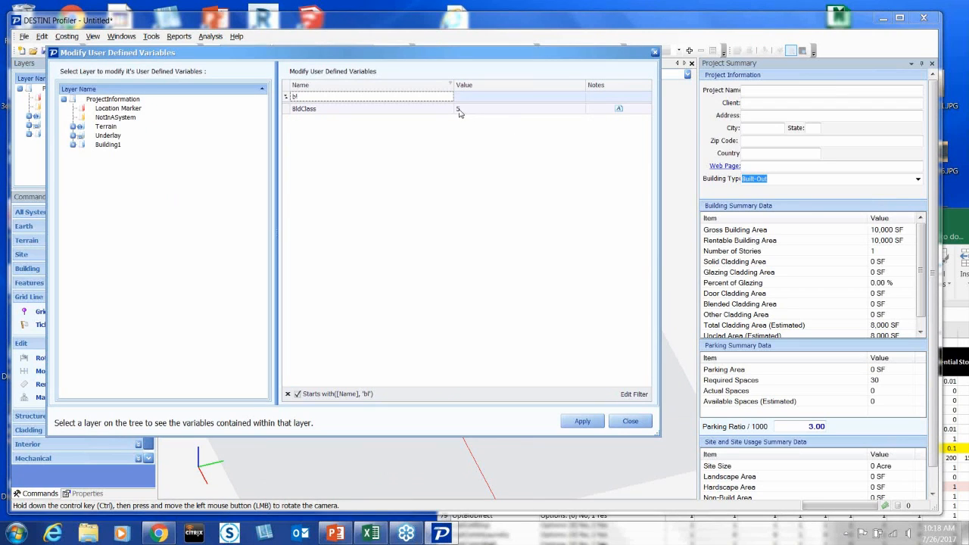
click(619, 108)
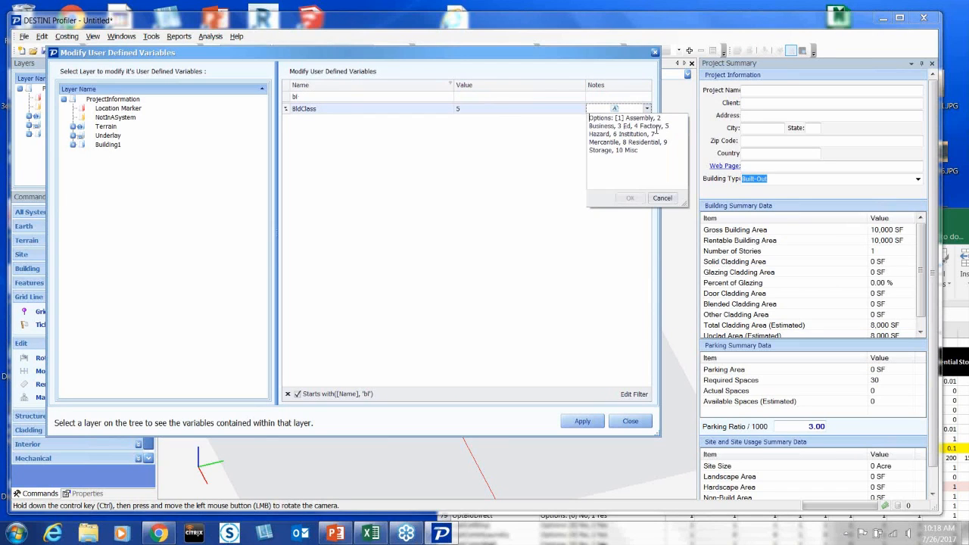
double_click(609, 134)
click(662, 197)
Filter the variables by "loc" and compare the locker counts with the Hazard column in the KA UDV.xlsx workbook
click(368, 98)
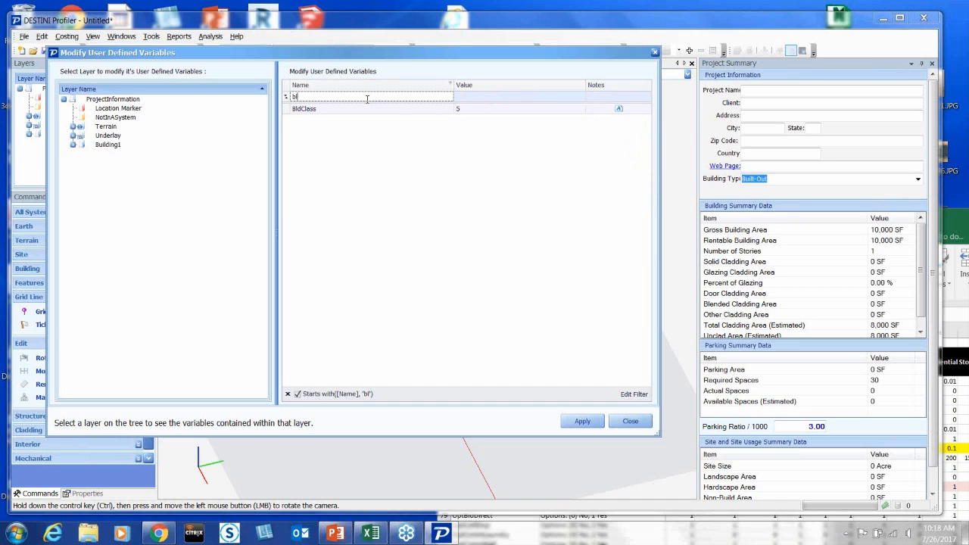
text(loc)
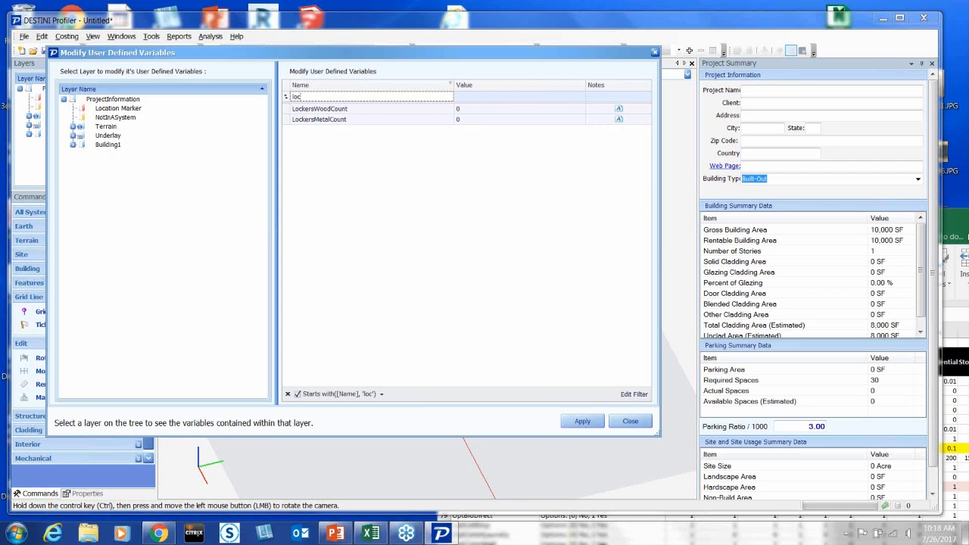
drag(955, 227, 781, 223)
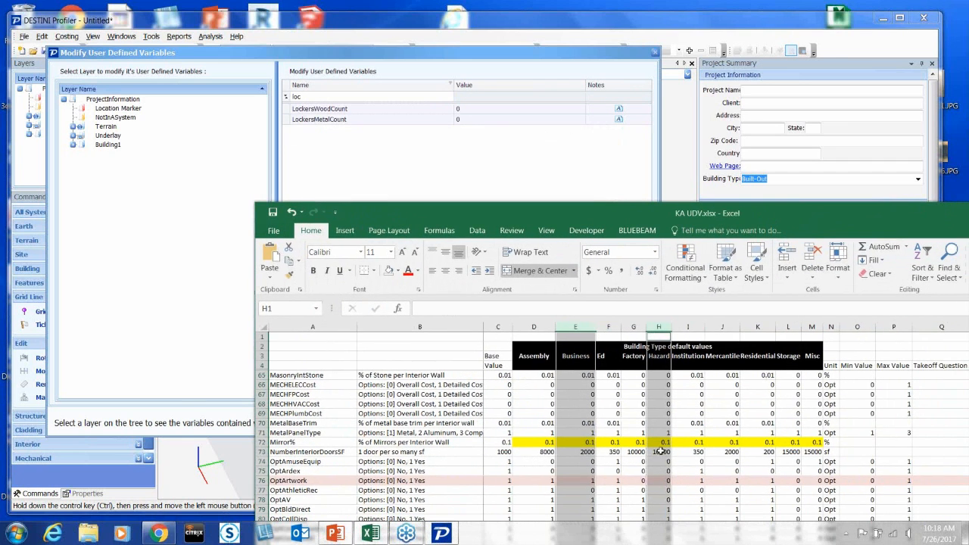
scroll(571, 493, down, 8)
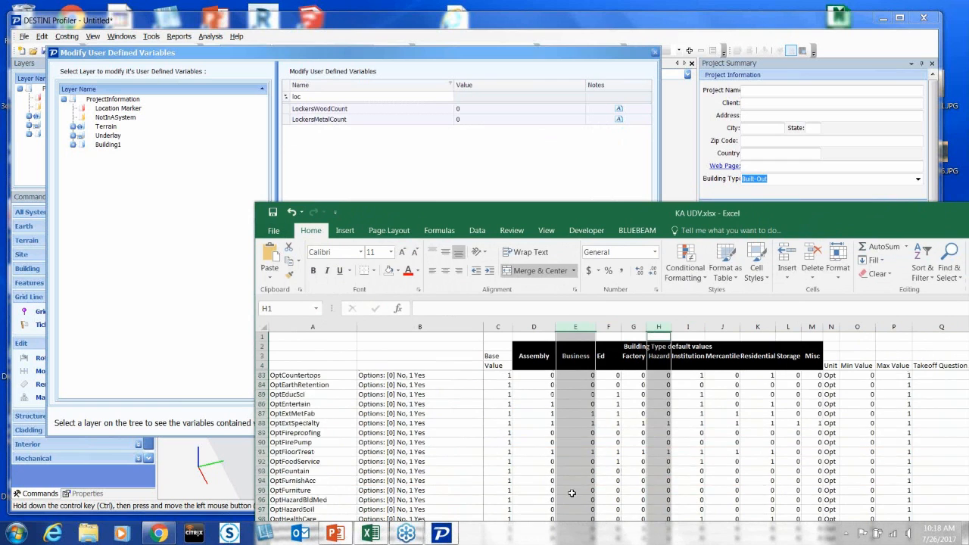
scroll(669, 458, up, 12)
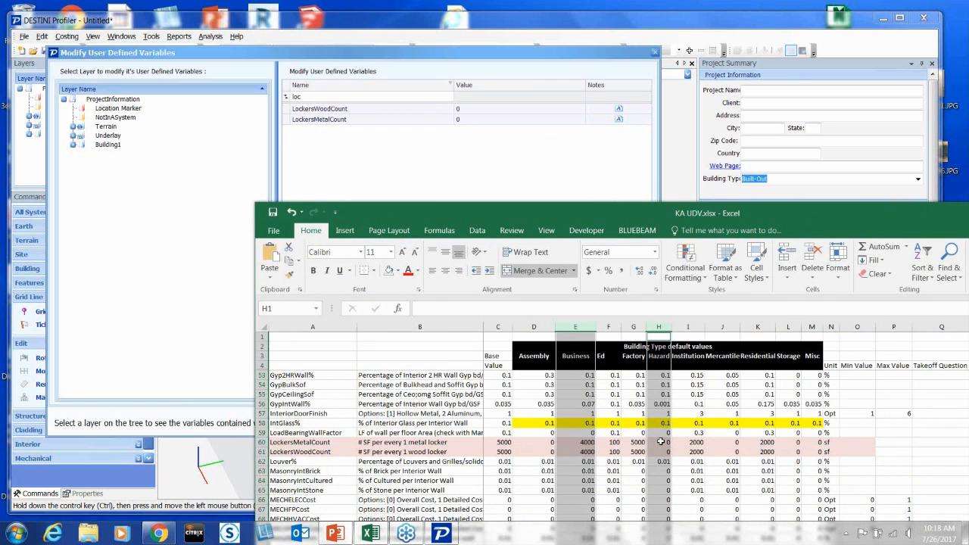
scroll(654, 457, down, 2)
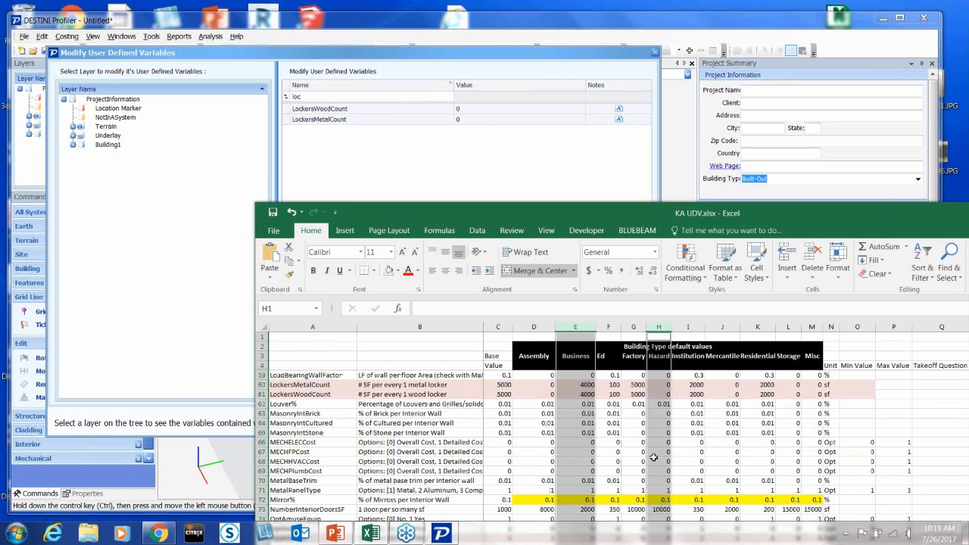
scroll(653, 457, down, 1)
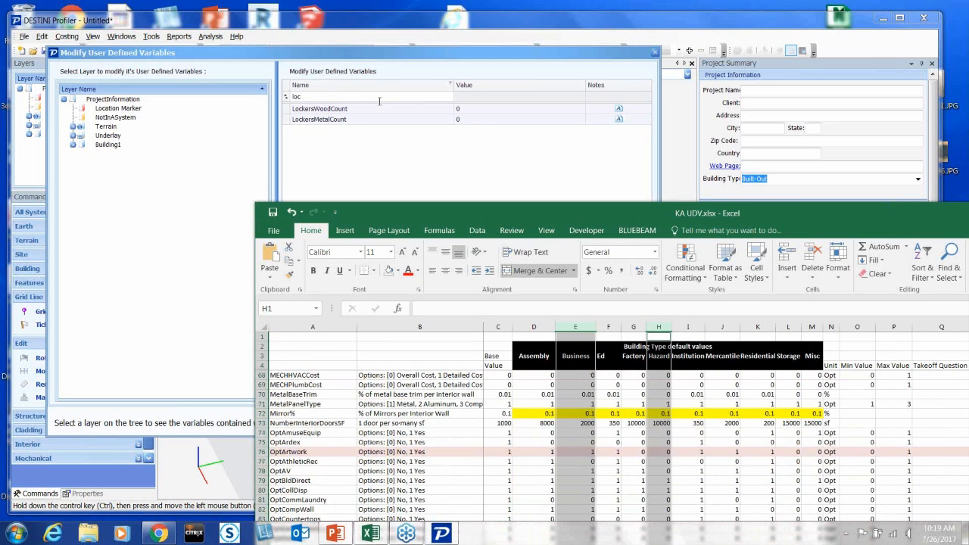
Back in DESTINI Profiler, filter the variables by "optar" to check the OptArtwork value, and close the variables dialog
click(371, 97)
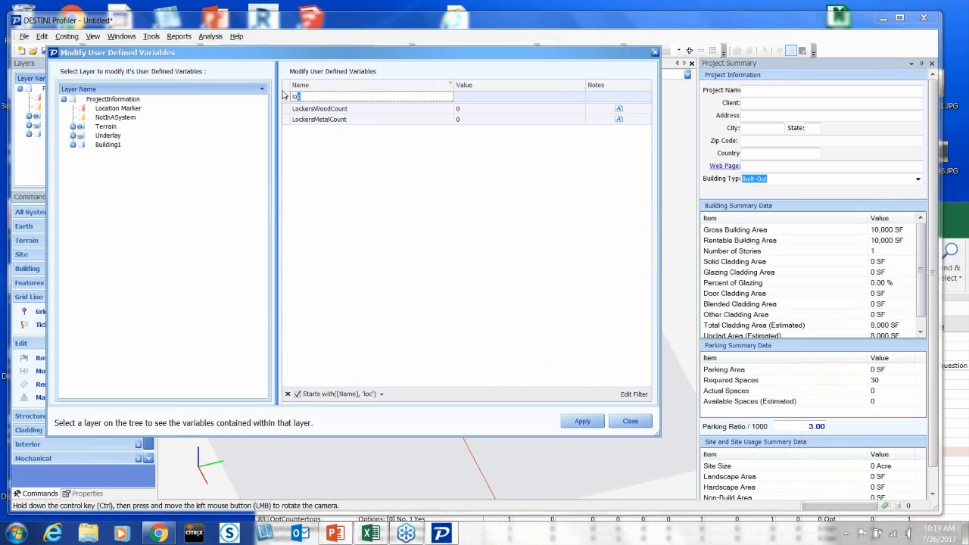
text(opt)
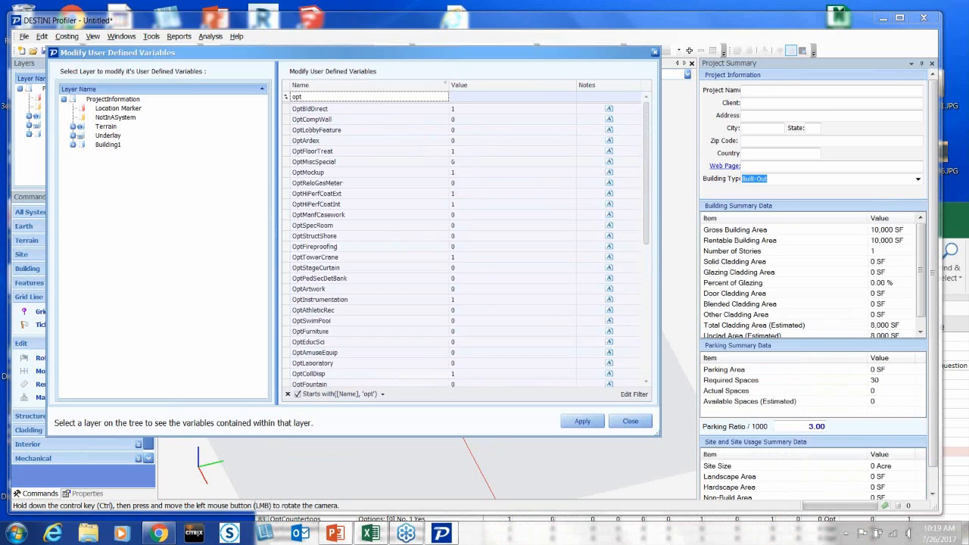
text(ar)
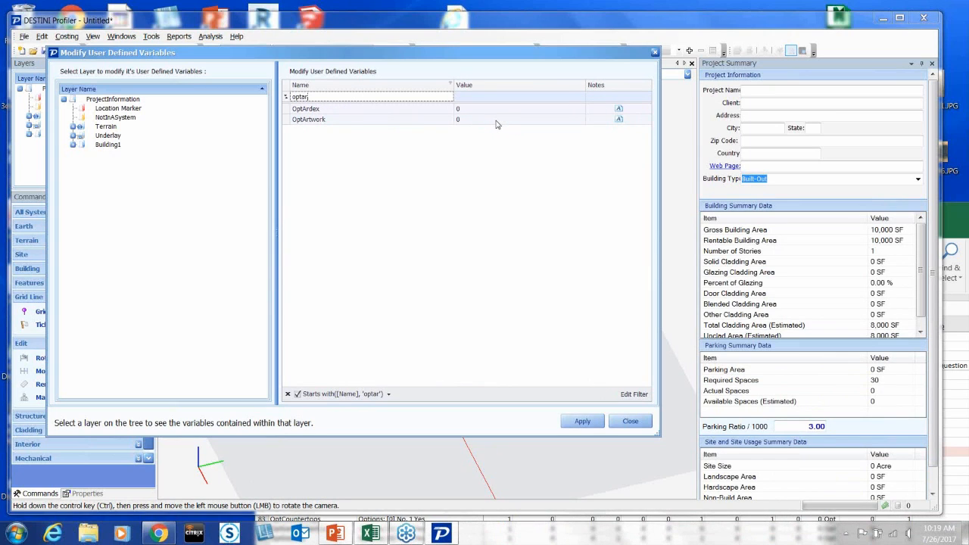
click(654, 52)
Show the Estimate View and apply the Core and Shell building type to the project
click(301, 66)
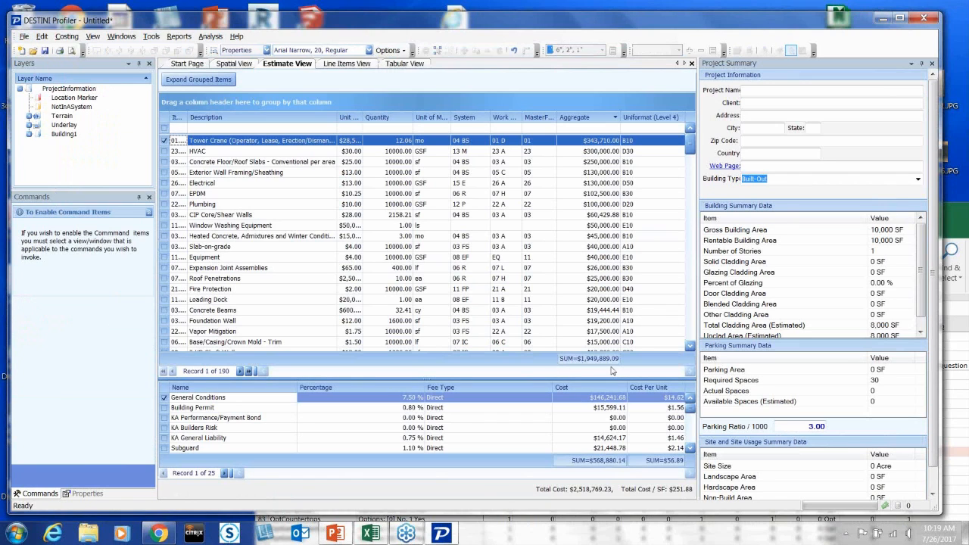
click(66, 36)
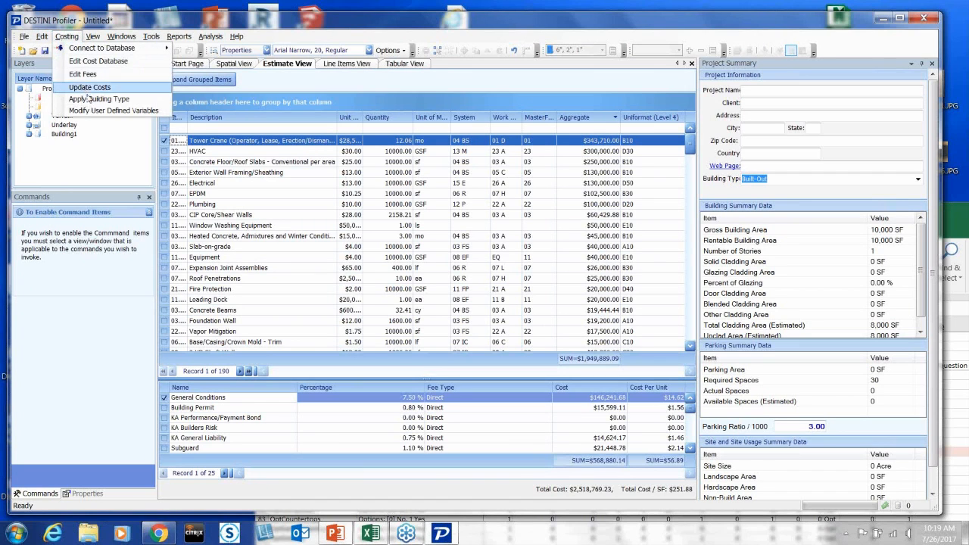
click(88, 100)
click(85, 100)
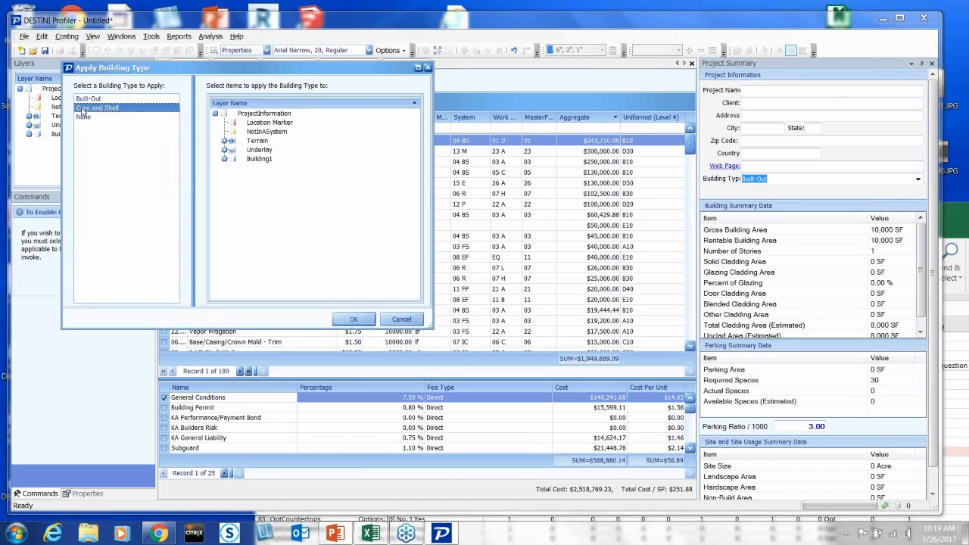
click(88, 108)
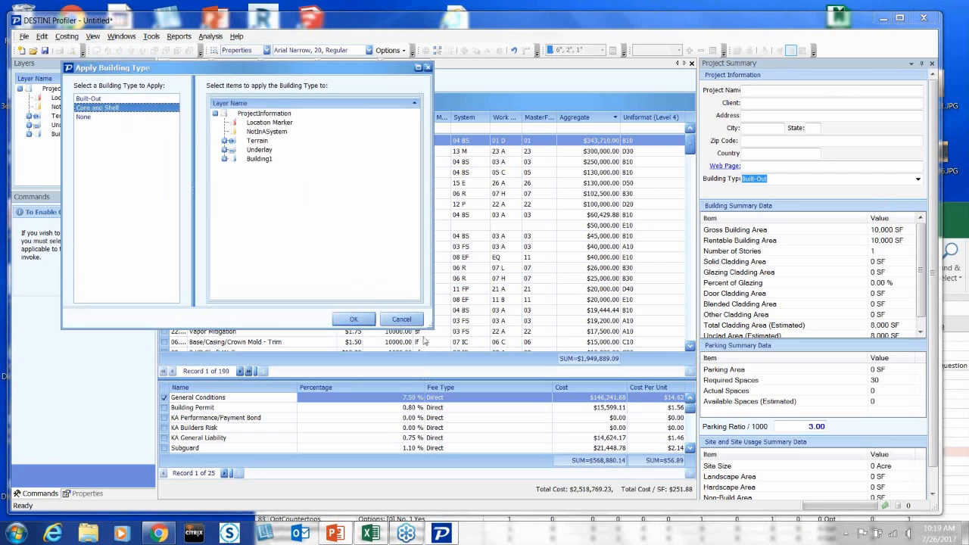
click(350, 319)
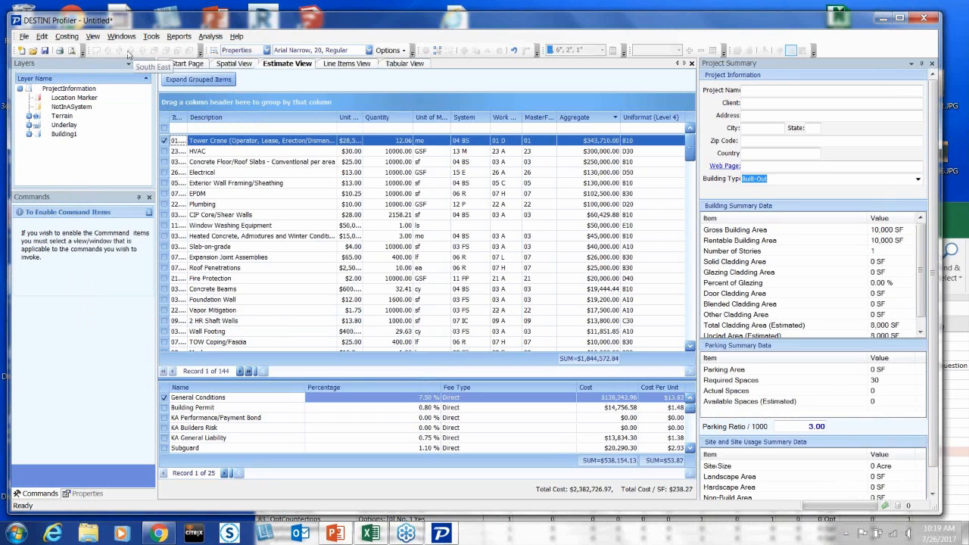
Recheck the user defined variables for BldClass and the locker counts by filtering on "bld" and "loc"
click(68, 37)
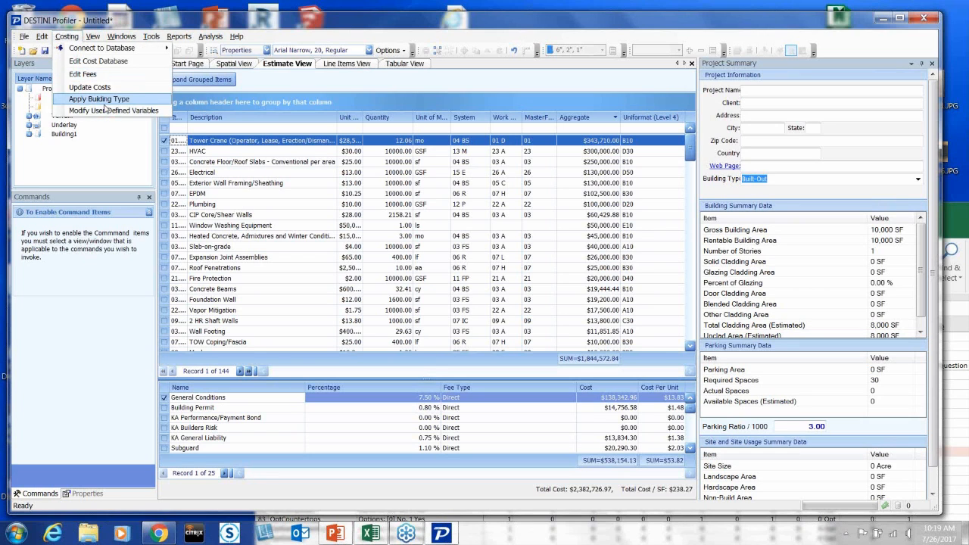
click(106, 110)
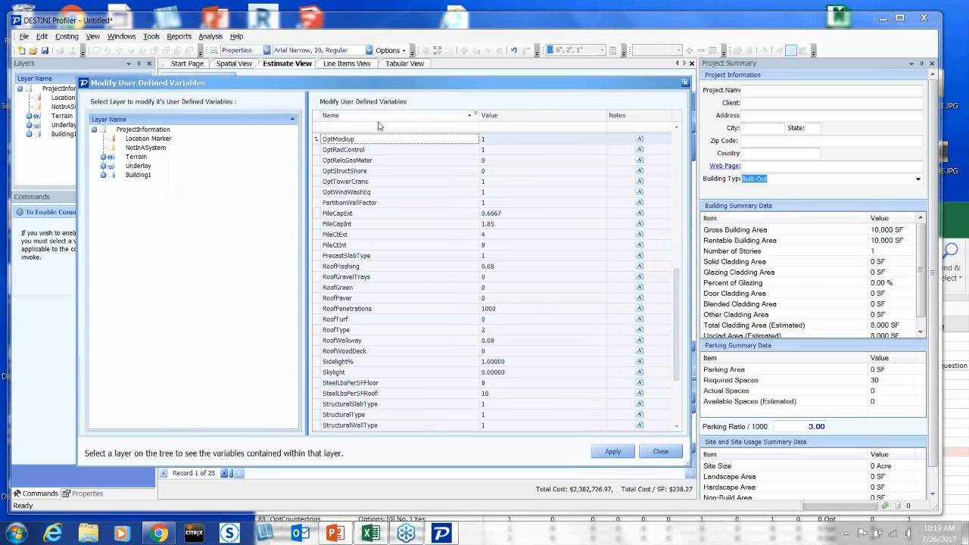
click(380, 126)
text(bld)
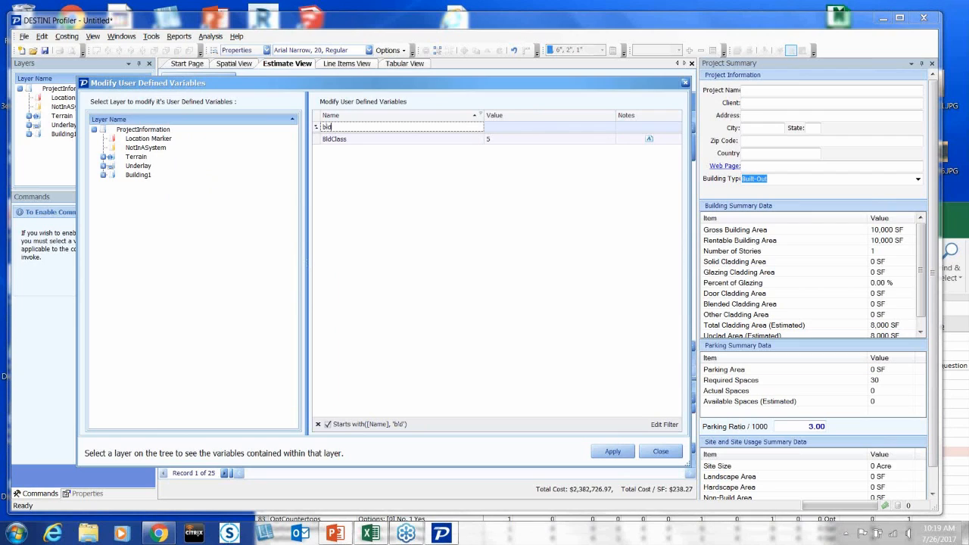
drag(380, 127, 243, 143)
text(loc)
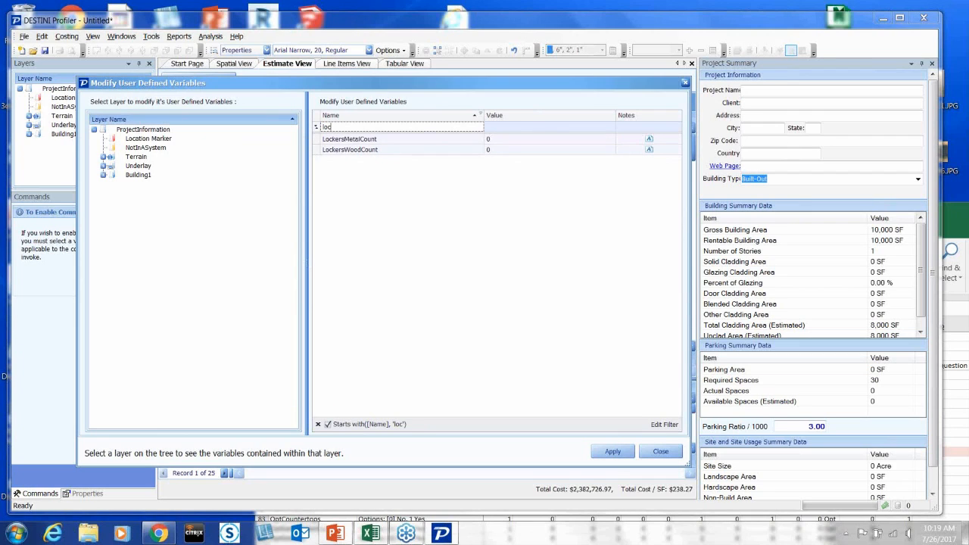
click(642, 452)
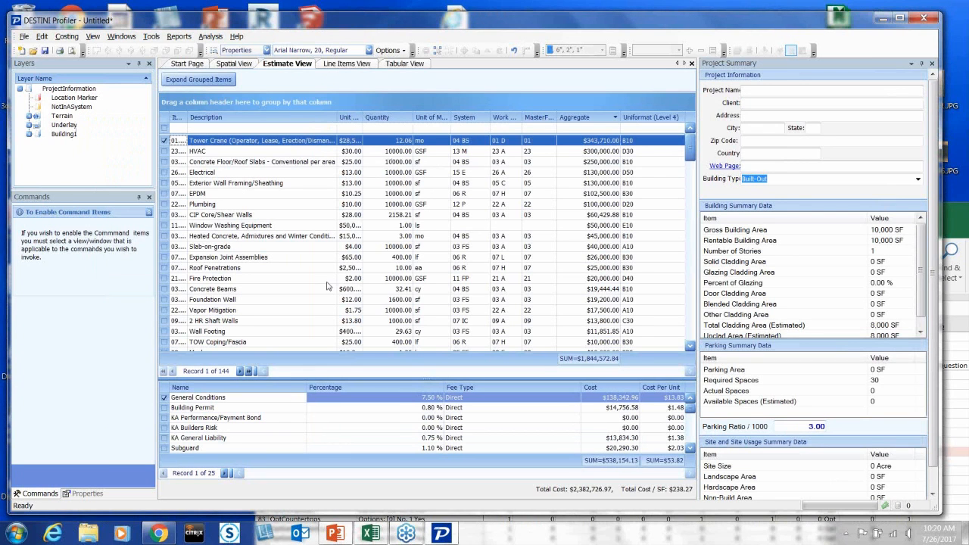
Minimize DESTINI Profiler and reposition the KA UDV.xlsx workbook window in Excel to show its whole building type table
click(878, 21)
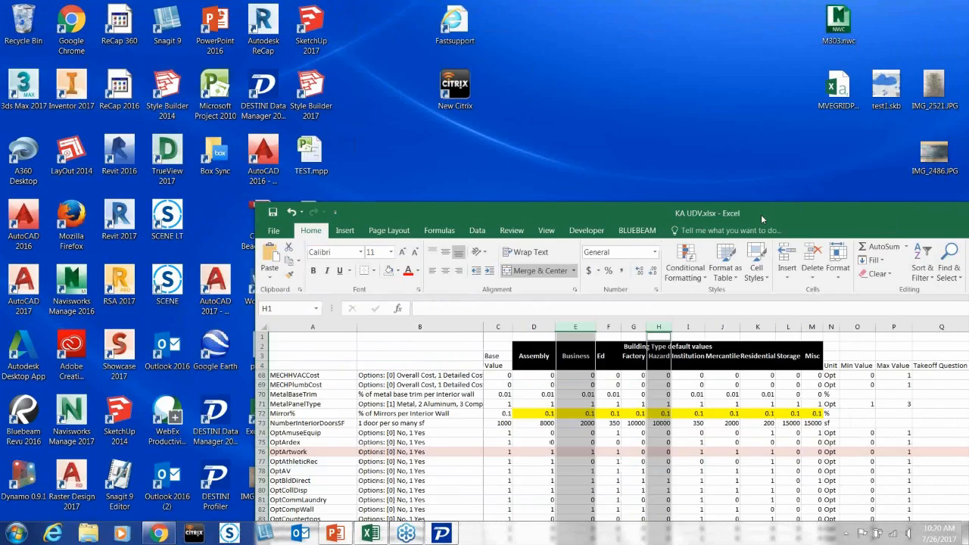
drag(760, 215, 533, 34)
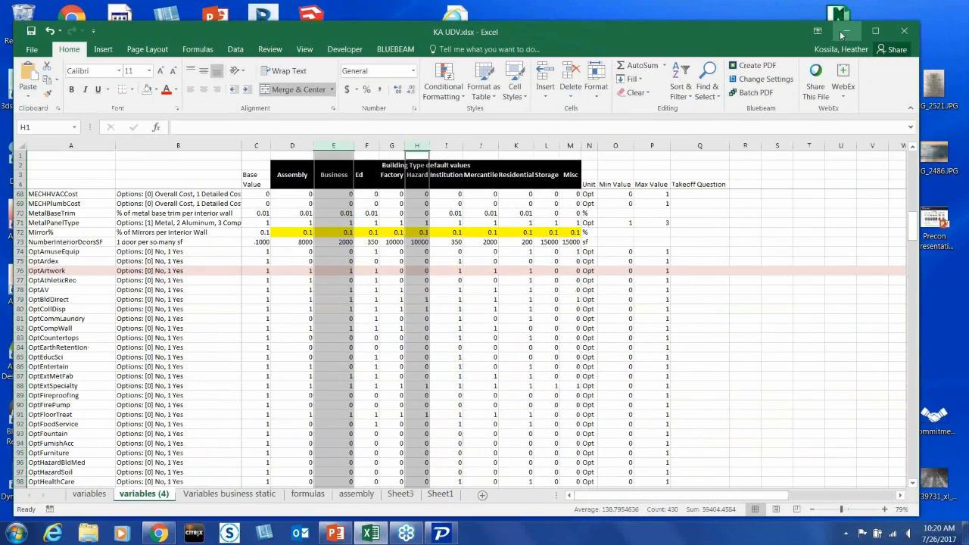
drag(770, 41, 784, 36)
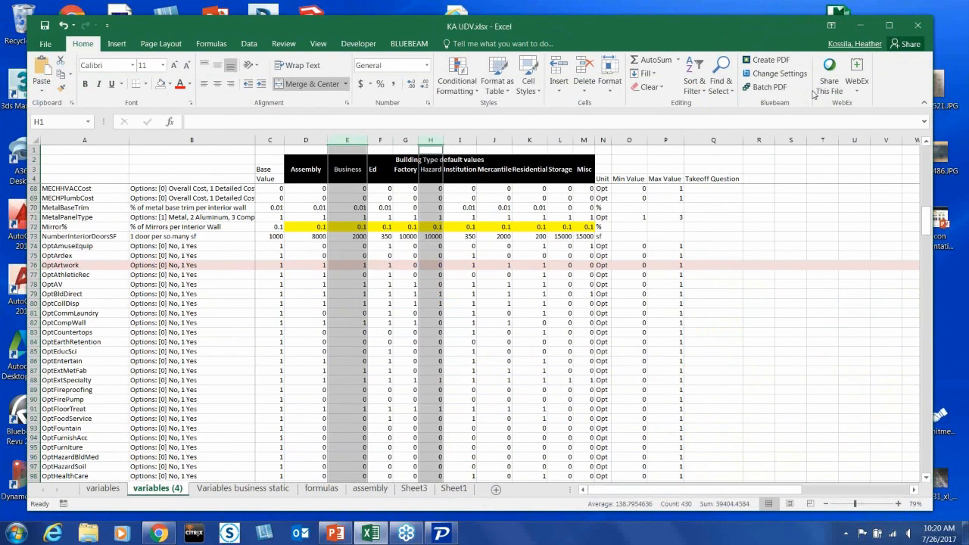
Highlight the building type default columns D to M, from Assembly to Misc, on the variables (4) sheet
click(541, 173)
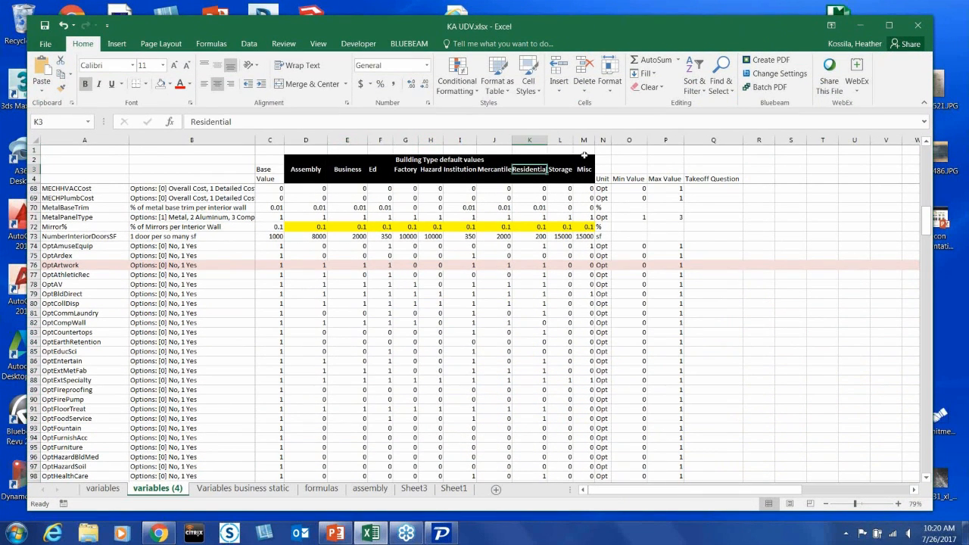
drag(584, 141, 309, 146)
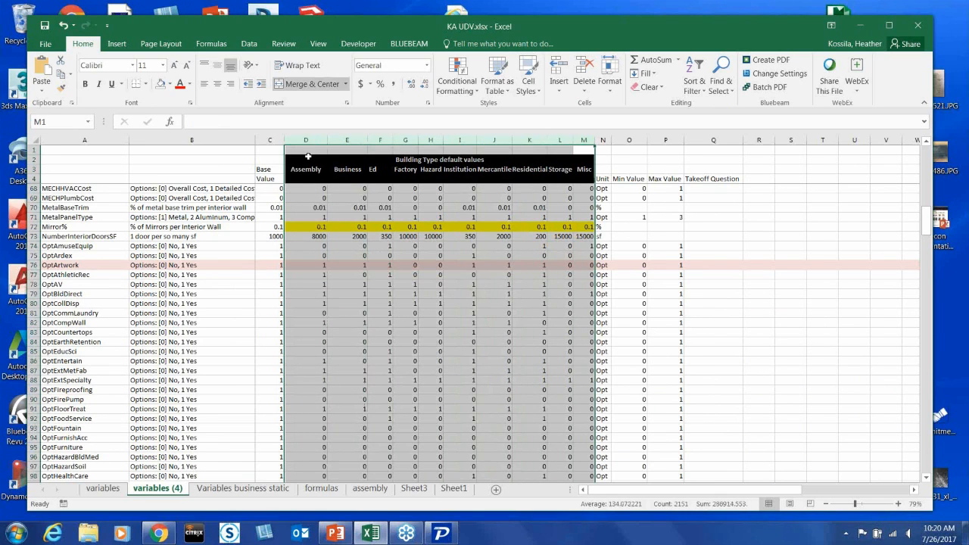
click(306, 169)
click(346, 169)
click(378, 169)
click(411, 173)
click(434, 170)
drag(307, 141, 583, 141)
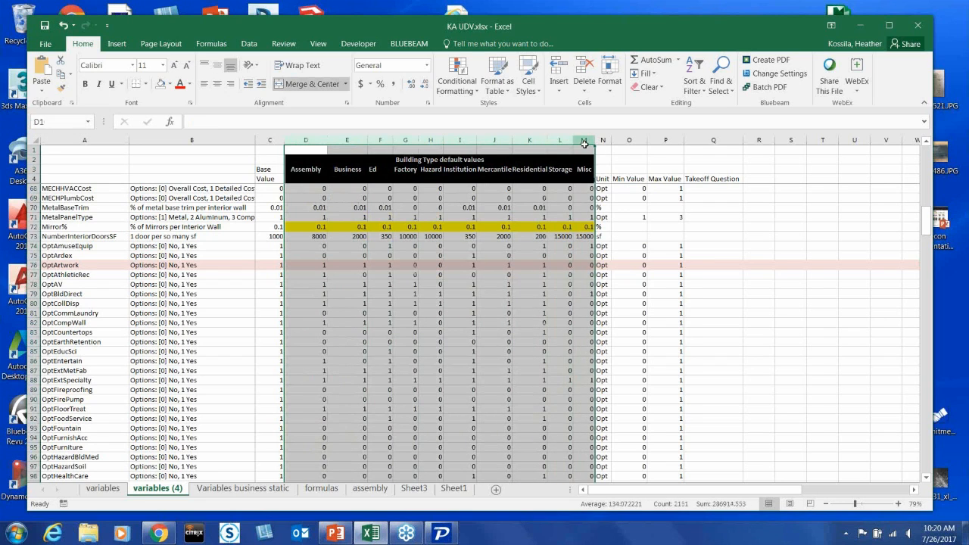
click(718, 150)
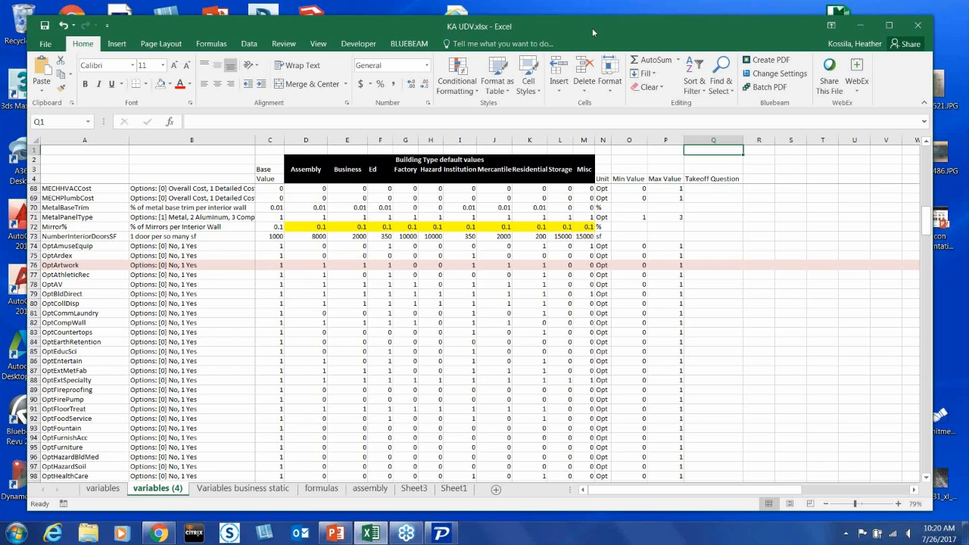
drag(592, 28, 560, 53)
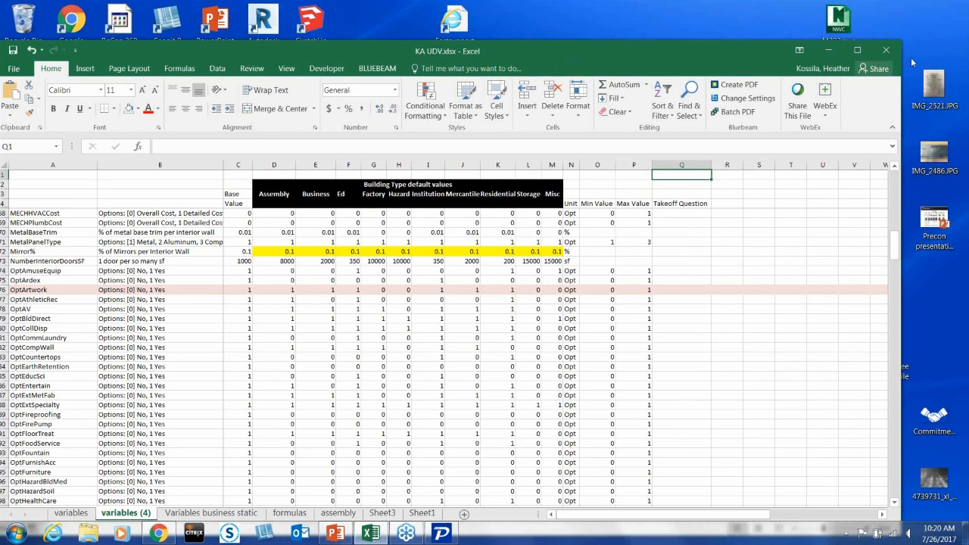
click(963, 22)
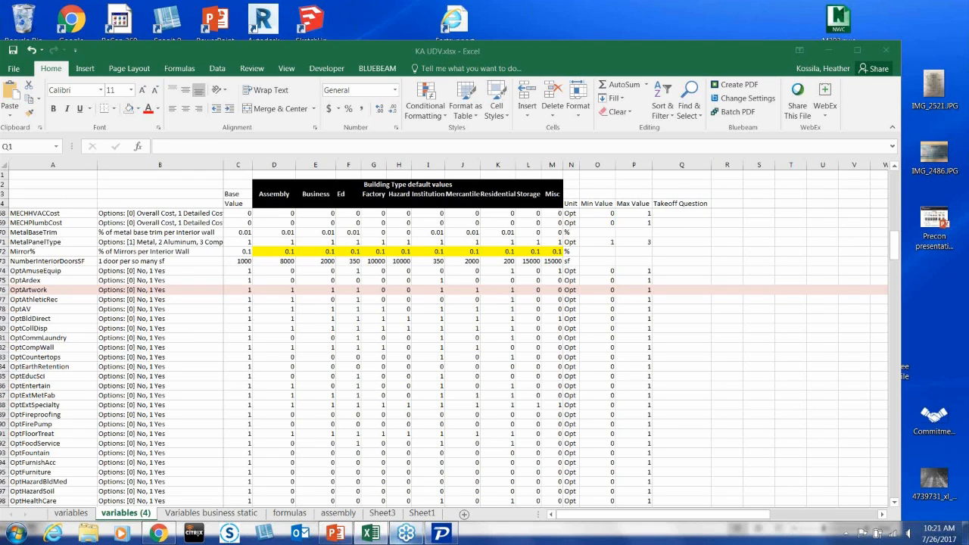
mouse_move(441, 534)
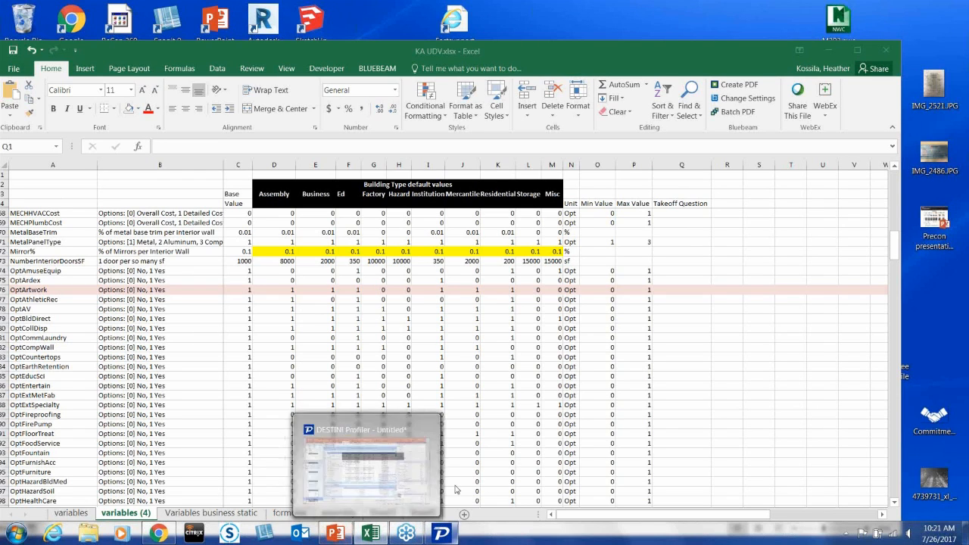
drag(566, 52, 507, 81)
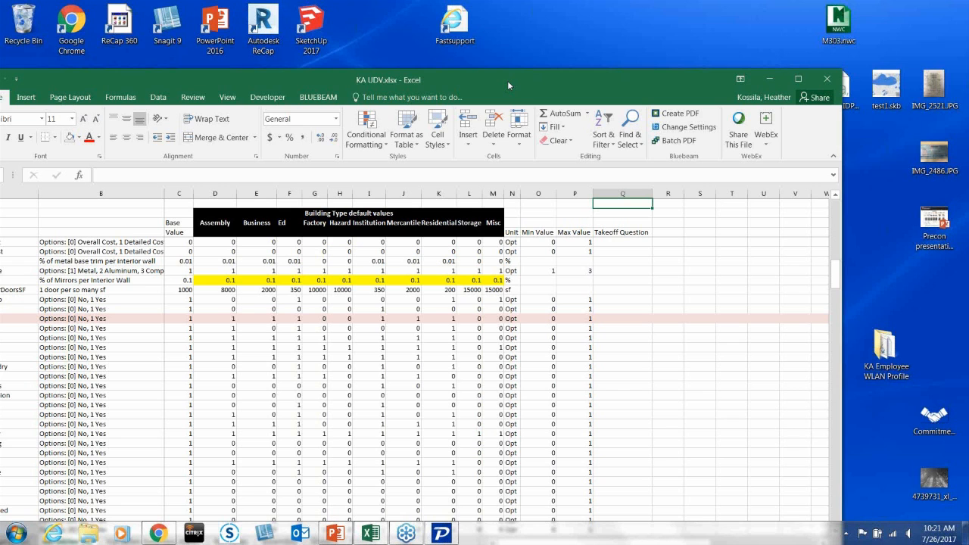
drag(508, 86, 571, 59)
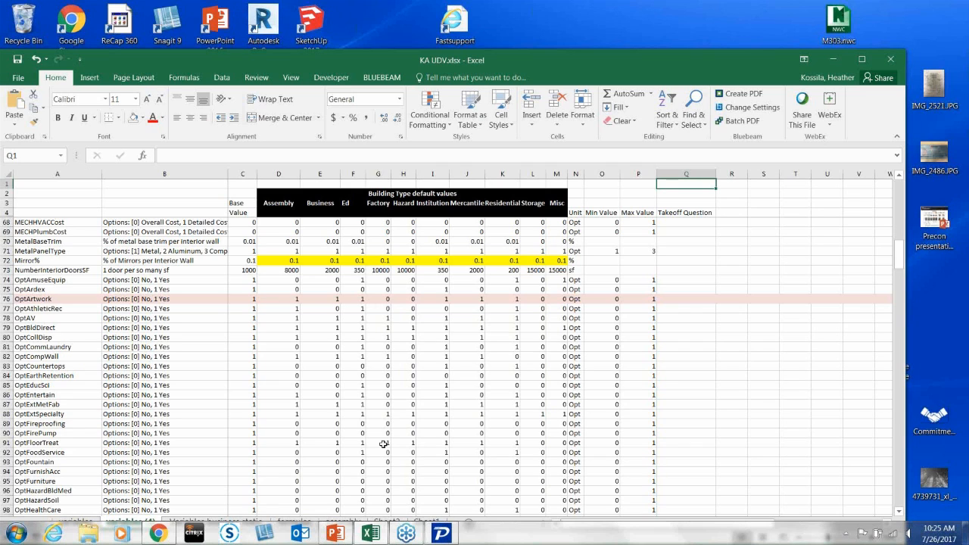
Review the building type defaults on the variables (4) sheet, selecting FloorTerr among the flooring variables and checking the rows below it
scroll(381, 439, down, 9)
scroll(381, 439, up, 17)
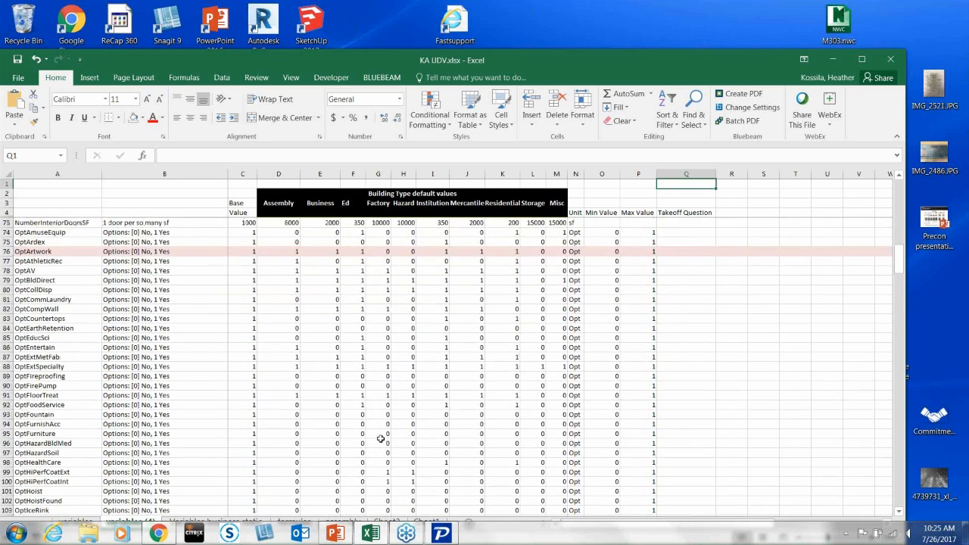
scroll(372, 418, up, 3)
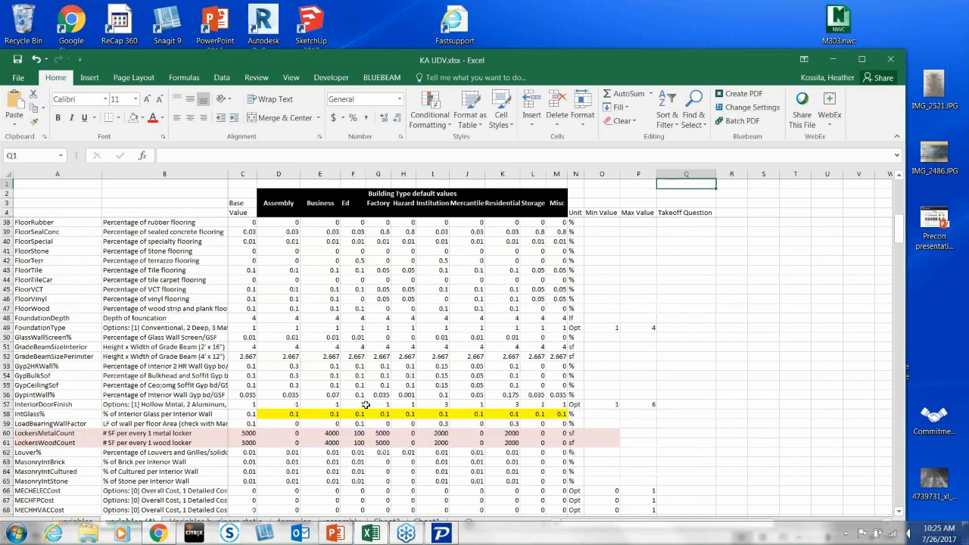
click(46, 290)
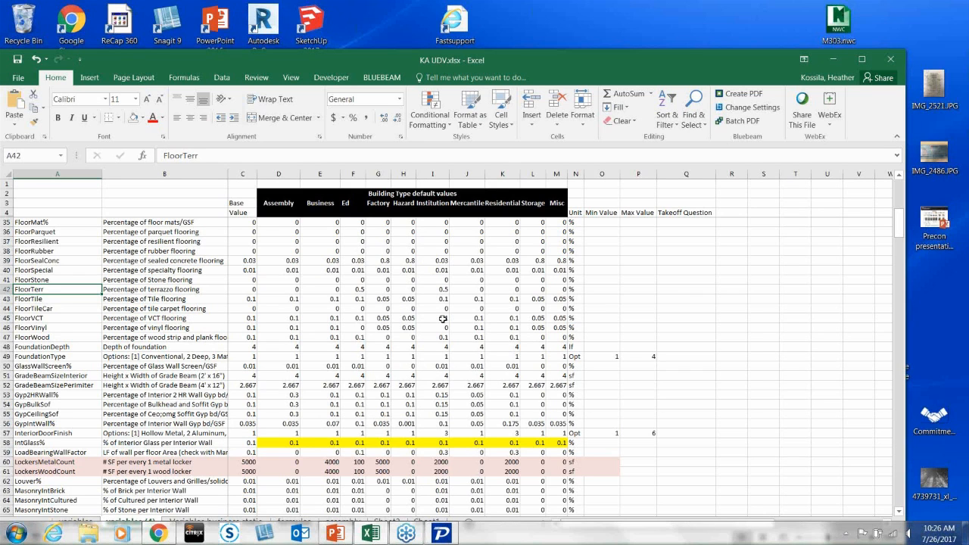
scroll(443, 319, down, 5)
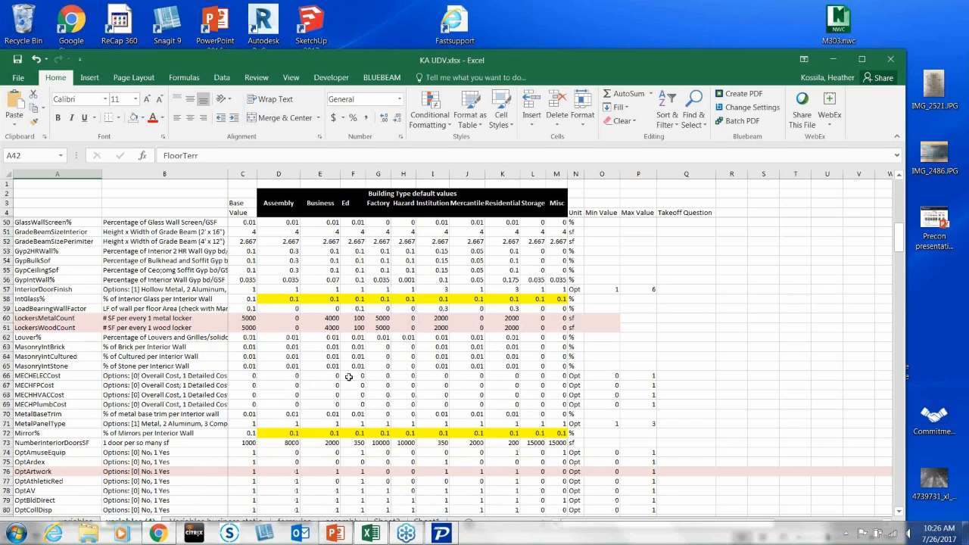